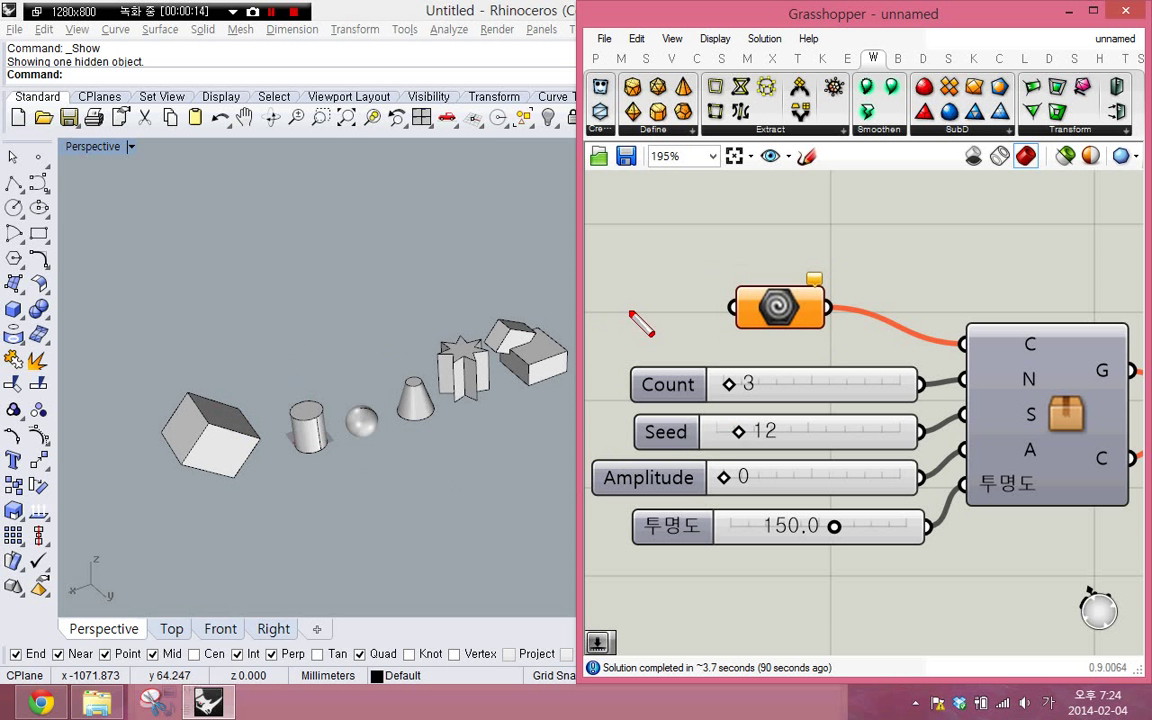
- Move the Geo parameter farther from the cluster component and assign the tilted box in the viewport as its single geometry
left_click_drag(779, 316, 740, 312)
right_click(740, 312)
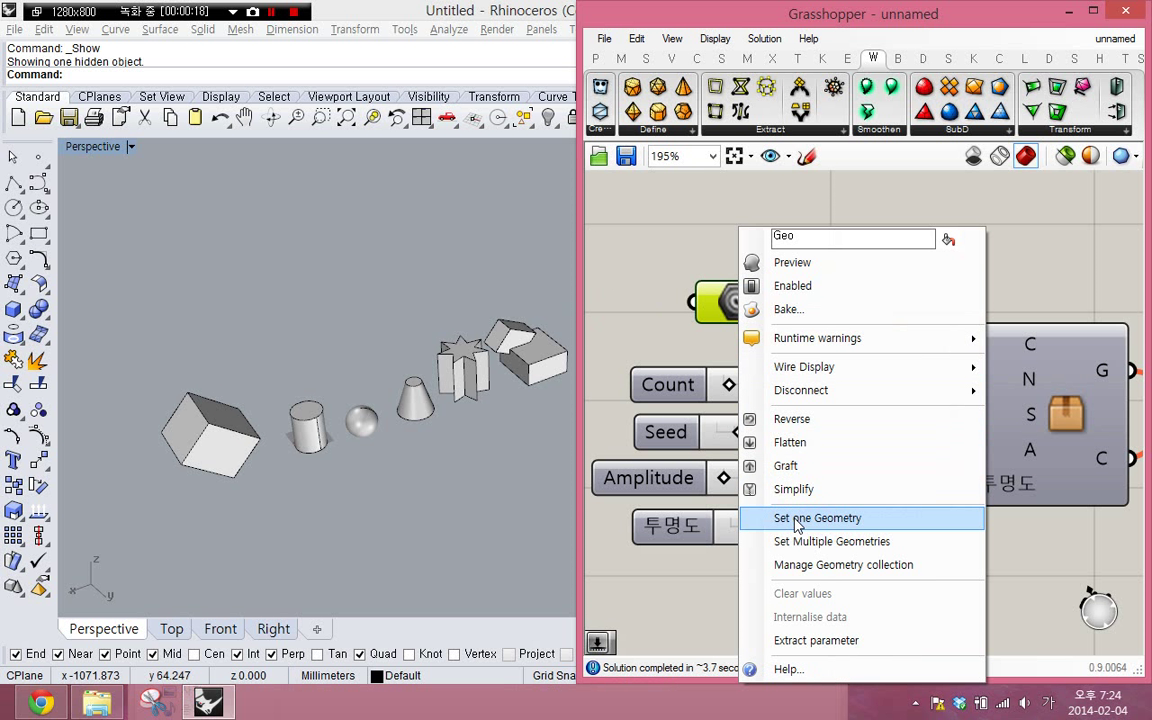
key("ctrl+alt+d")
mouse_move(720, 493)
left_mouse_down()
mouse_move(868, 537)
mouse_move(960, 533)
mouse_move(753, 520)
left_mouse_up()
key("Escape")
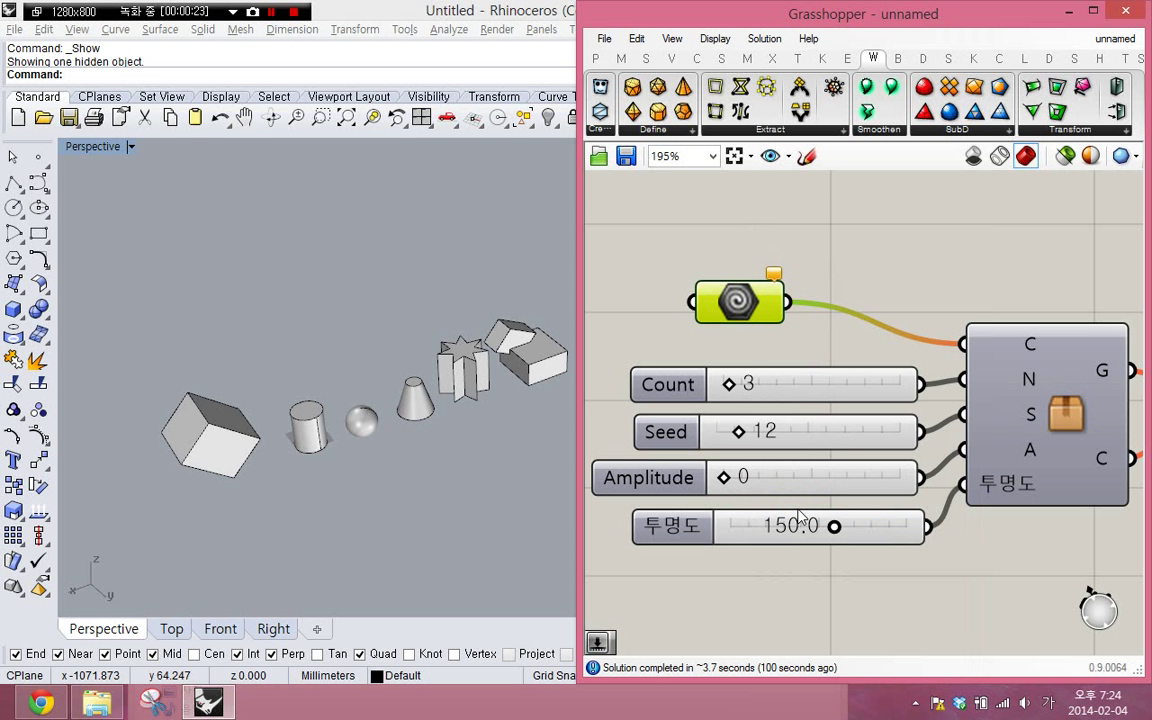
right_click(742, 305)
left_click(790, 519)
left_click(185, 468)
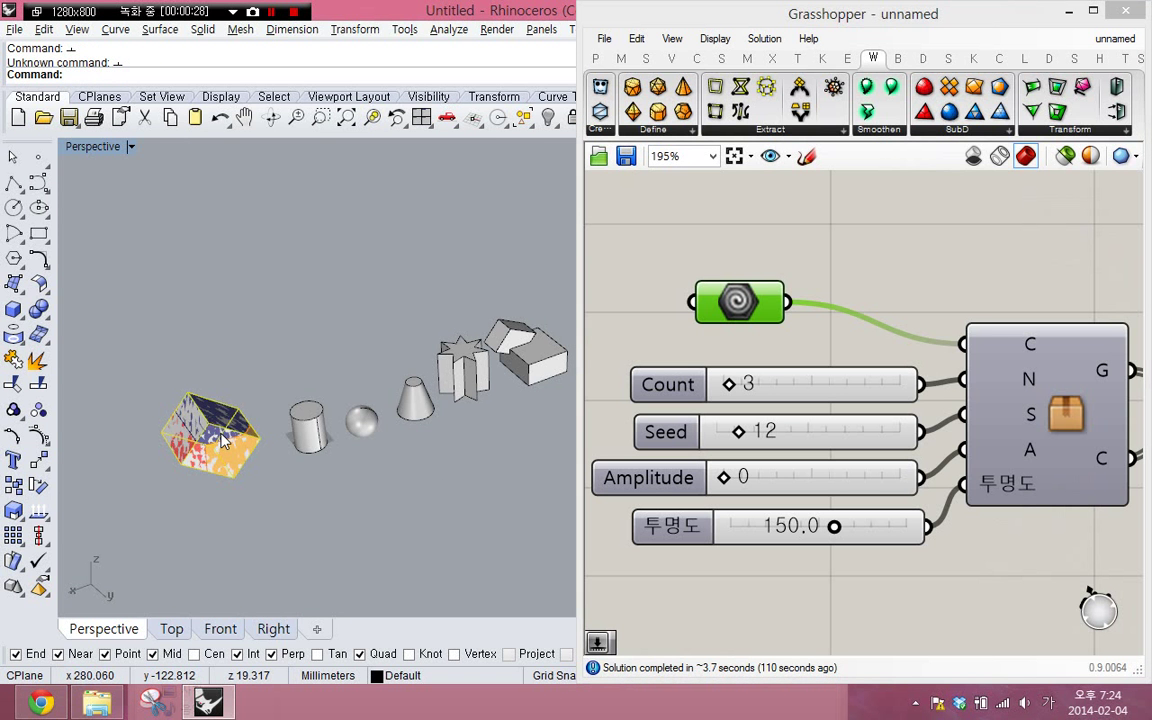
- Hide the original tilted box in the Perspective viewport so only its coloured Voronoi preview is displayed
key("Menu")
left_click(224, 439)
left_click(224, 438)
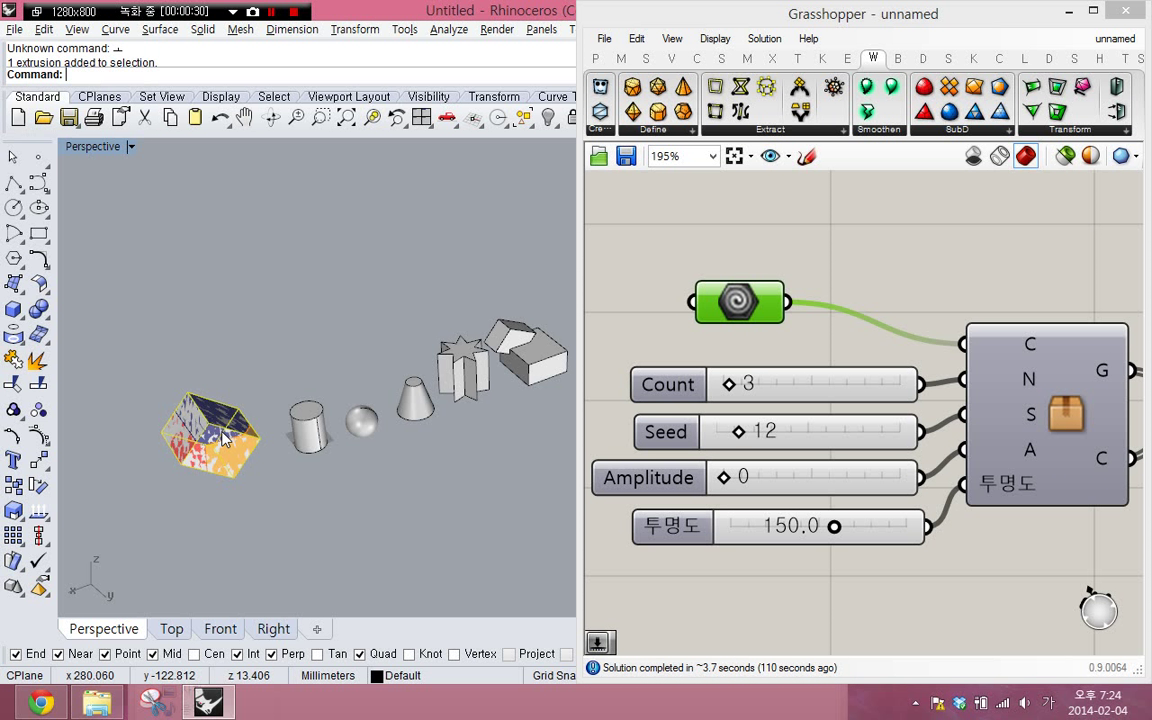
type("h")
key("Return")
scroll(221, 447, "up", 5)
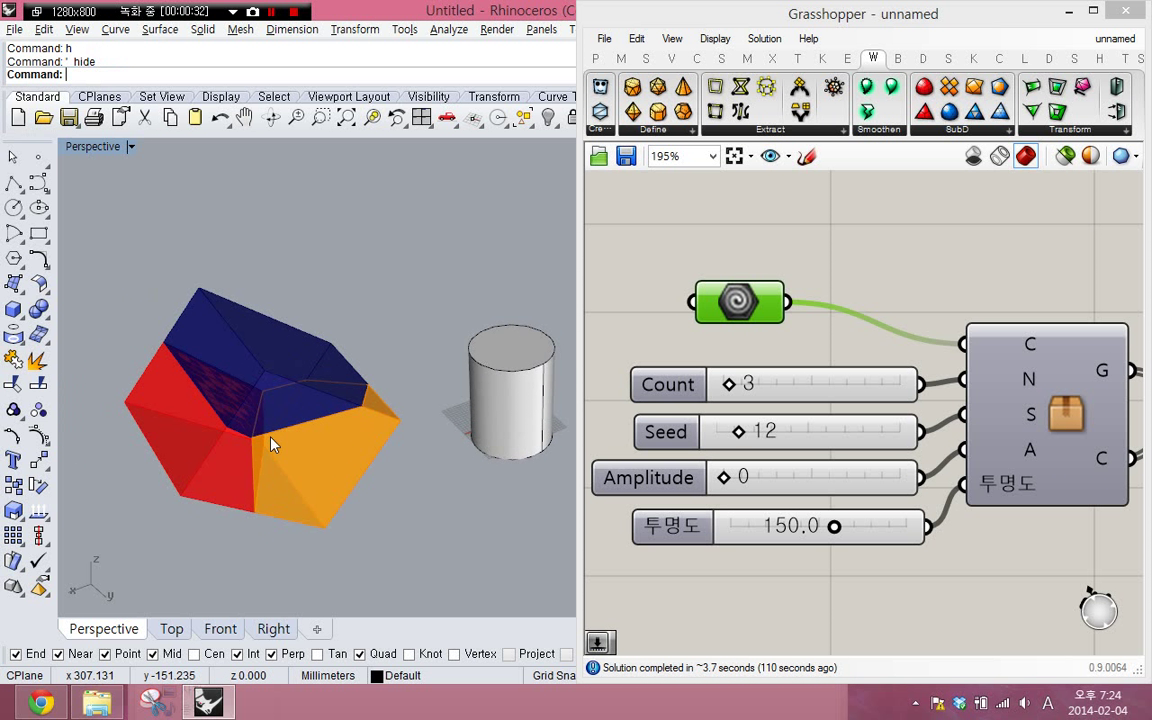
- Set the Count slider to 5 and raise it further to 12 for the box's Voronoi cells
left_click(781, 389)
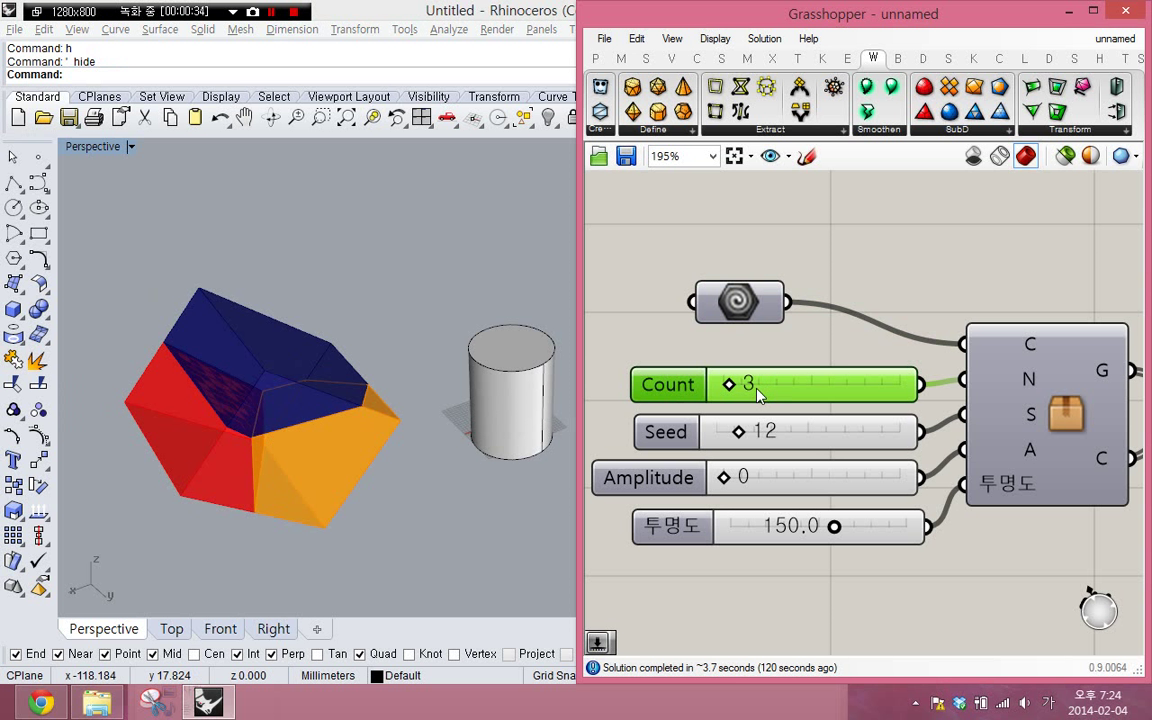
double_click(757, 390)
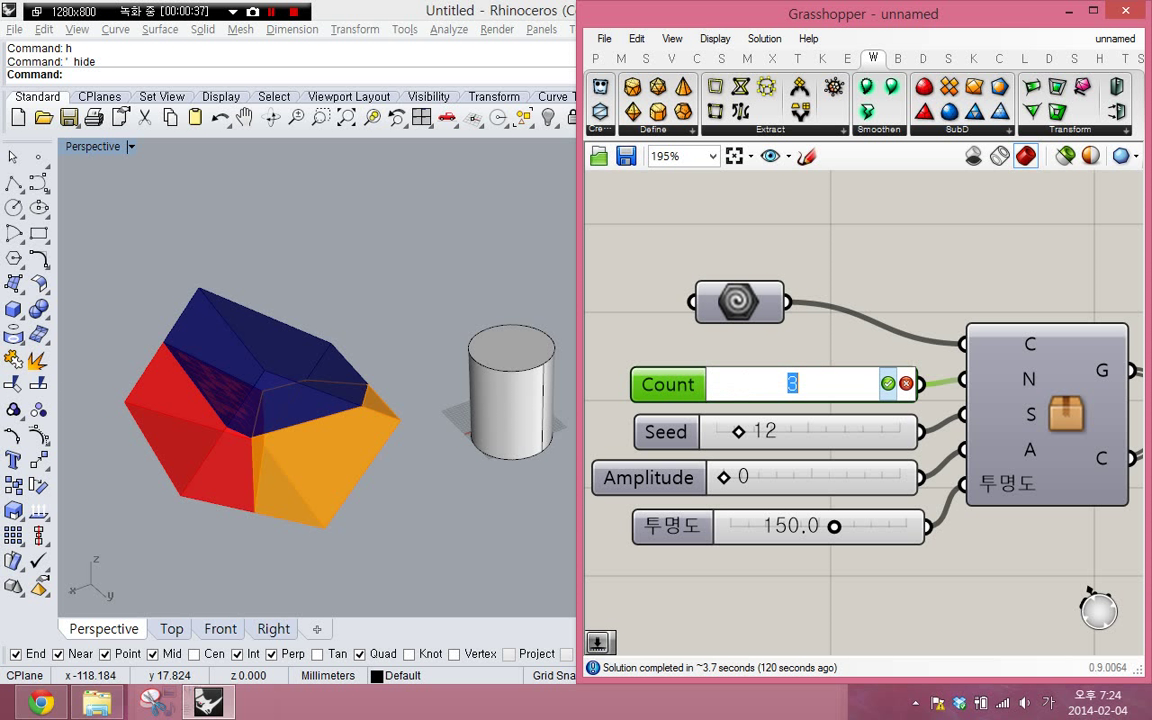
type("5")
key("Return")
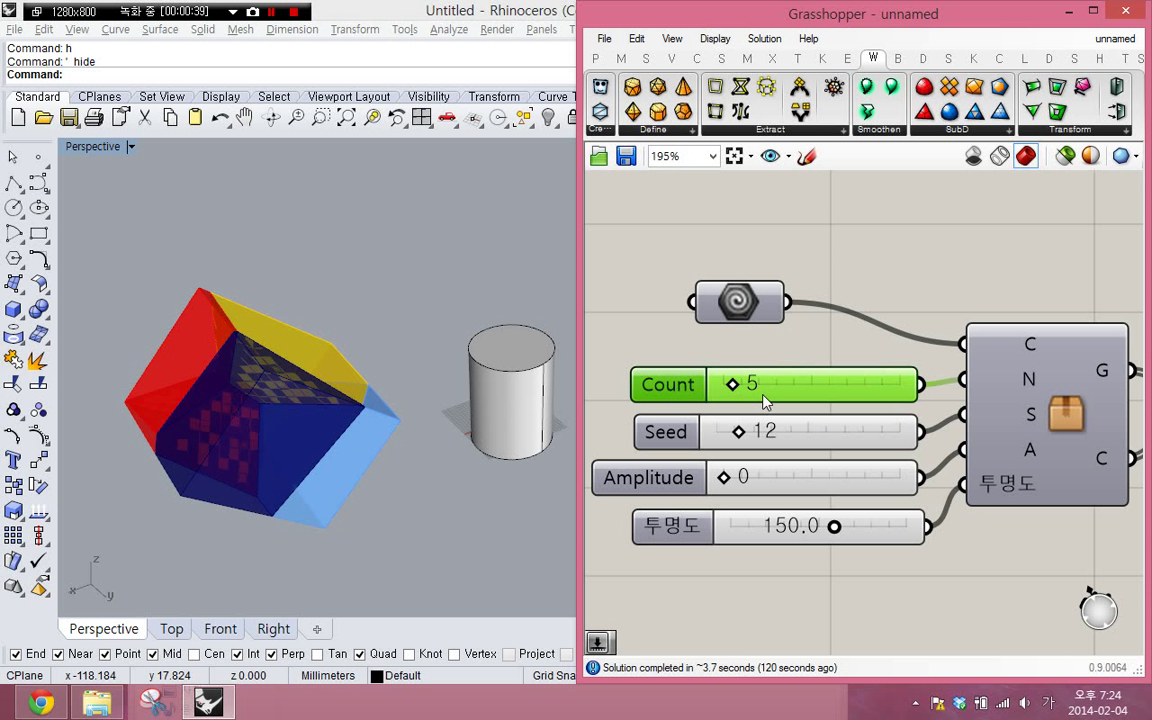
double_click(766, 400)
type("12")
left_click(881, 391)
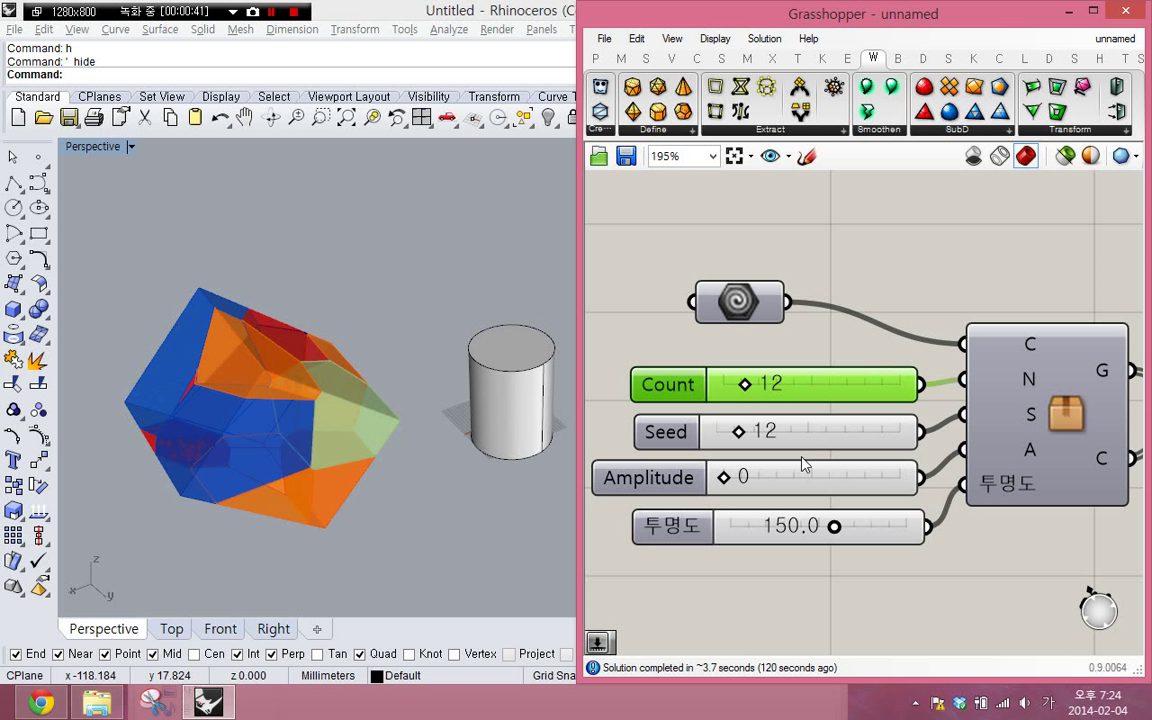
right_click_drag(273, 443, 234, 488)
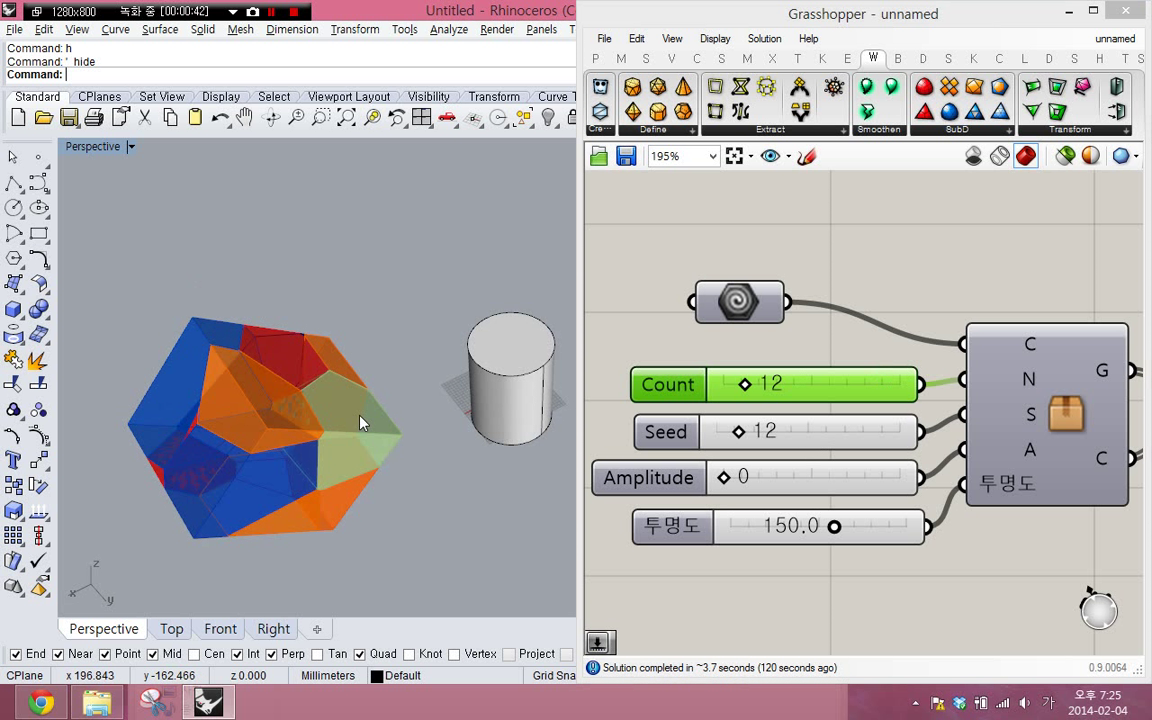
- Set the Amplitude slider to 12 and raise it further to 30 to spread the box's cells apart
double_click(752, 480)
type("12")
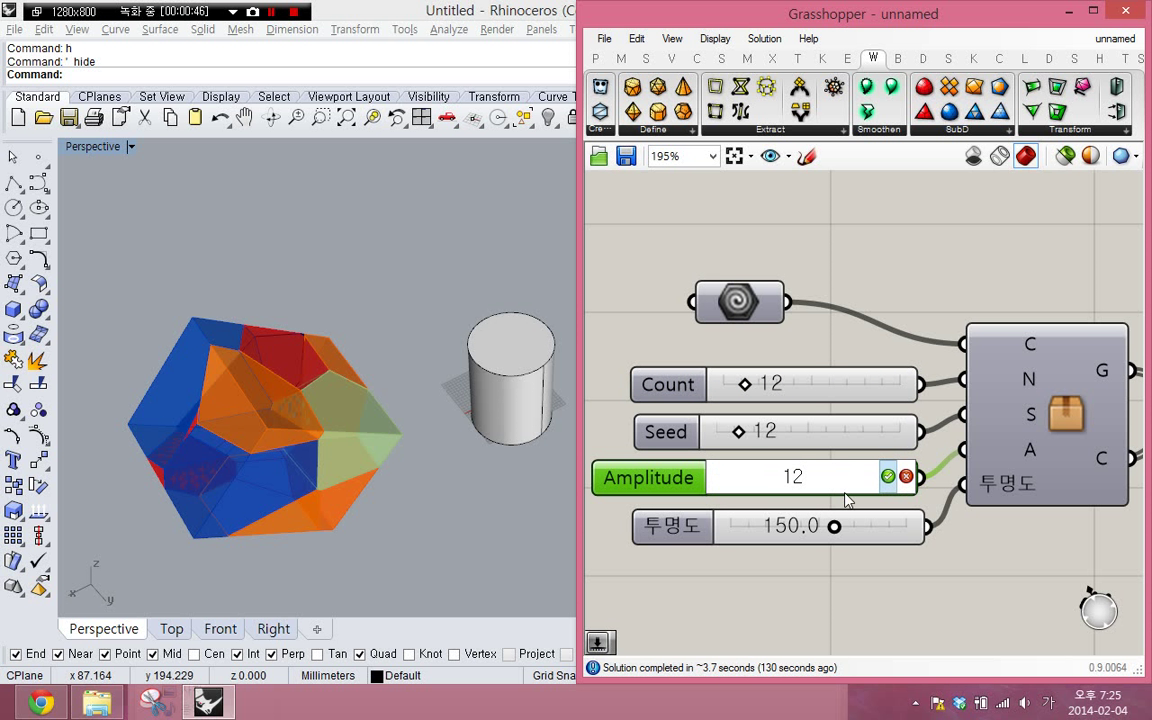
key("Return")
right_click_drag(172, 437, 206, 359)
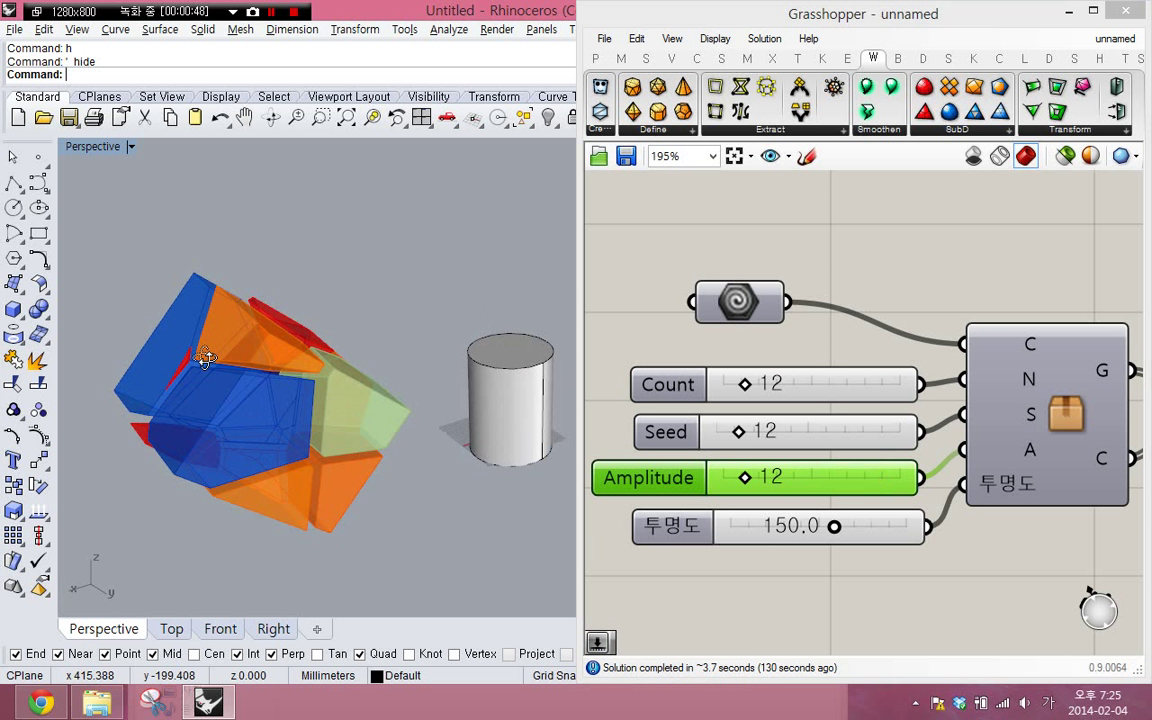
double_click(773, 494)
type("30")
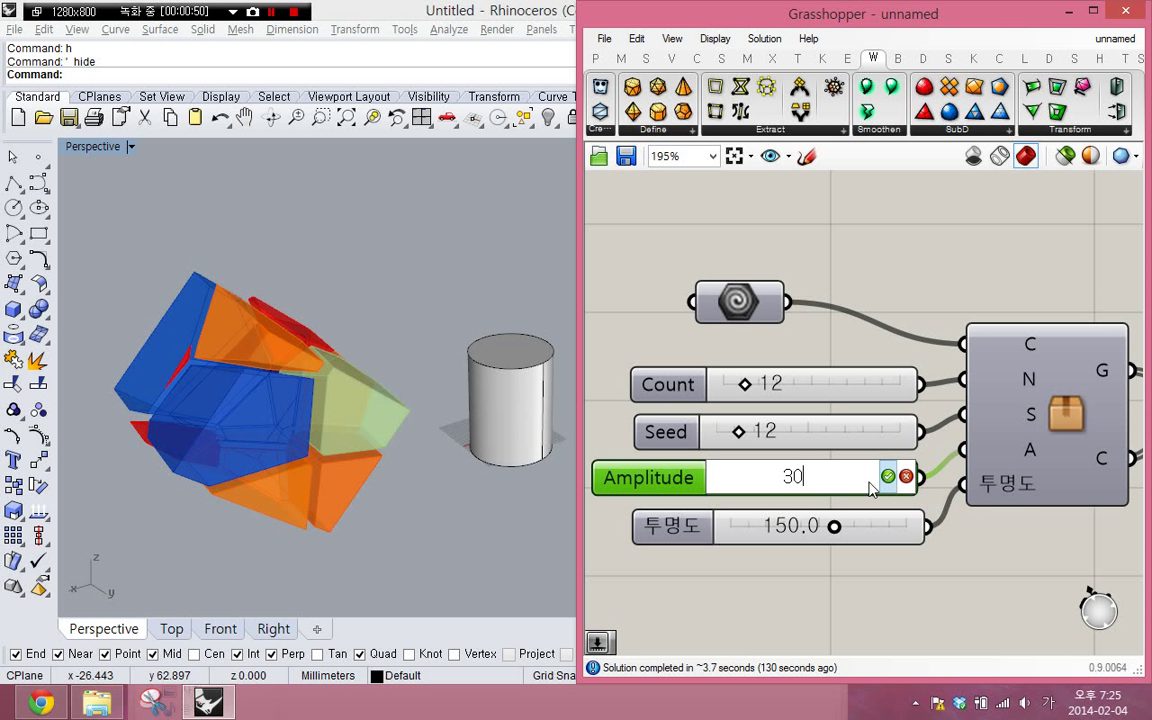
key("Return")
double_click(804, 480)
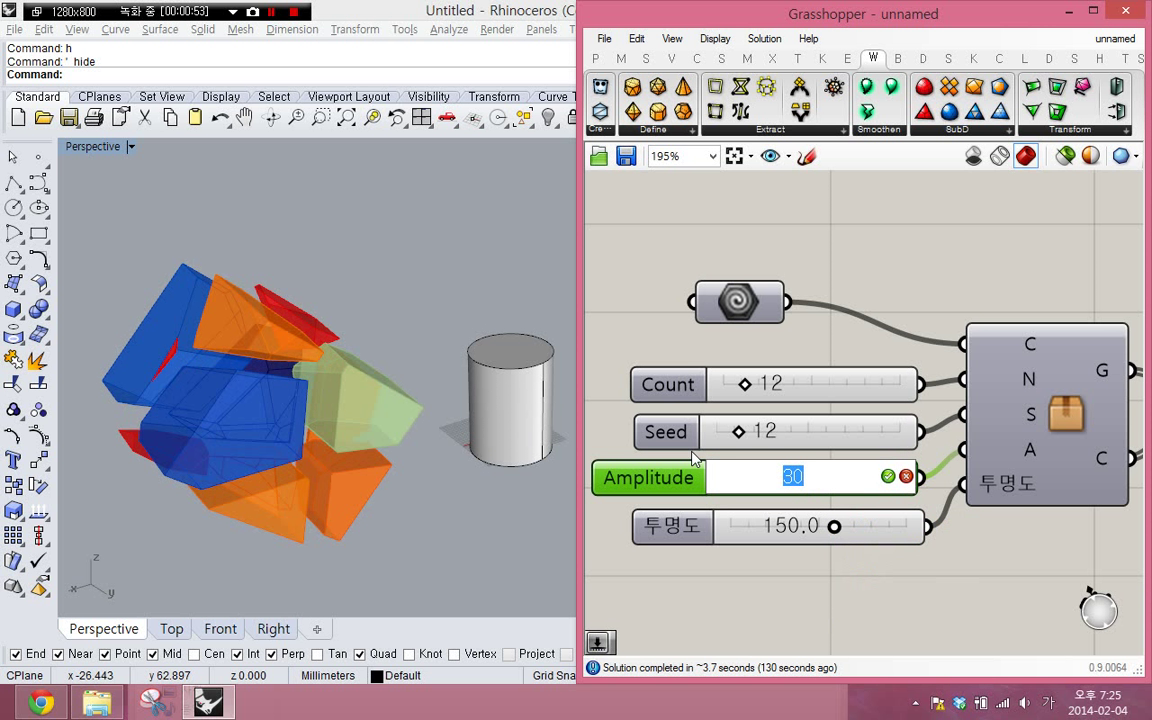
key("Return")
right_click_drag(301, 442, 270, 408)
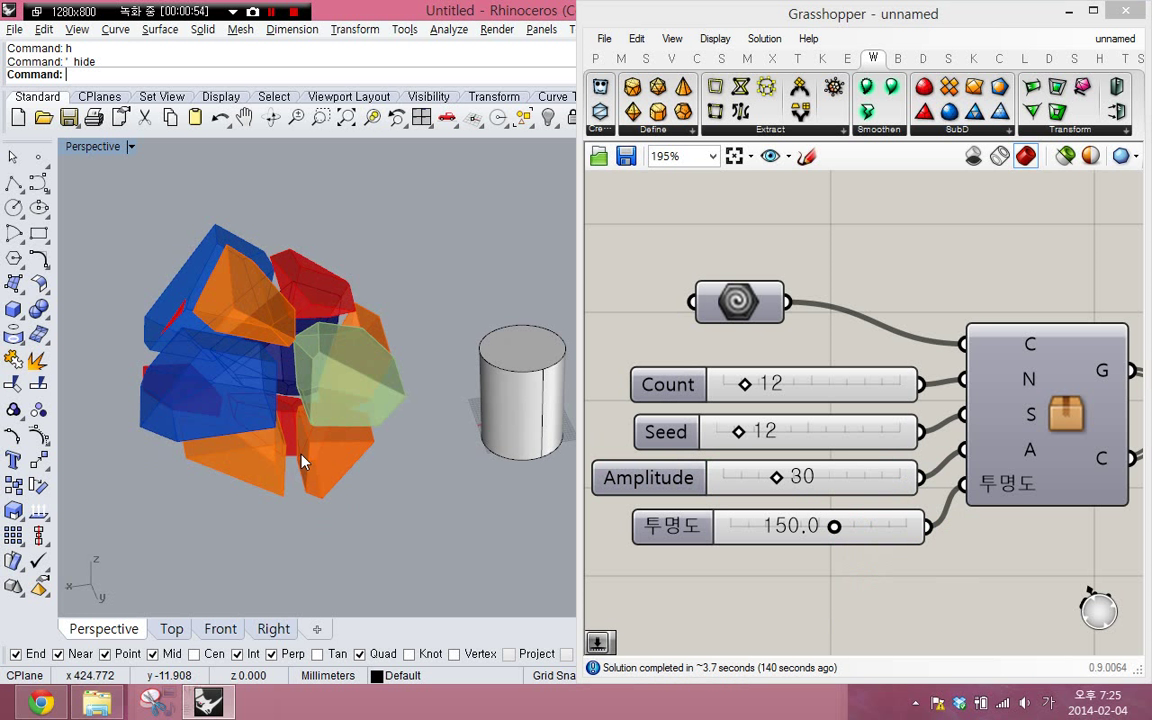
- Set the Seed slider to 23 to generate a different cell pattern in the box
left_click(840, 441)
double_click(840, 441)
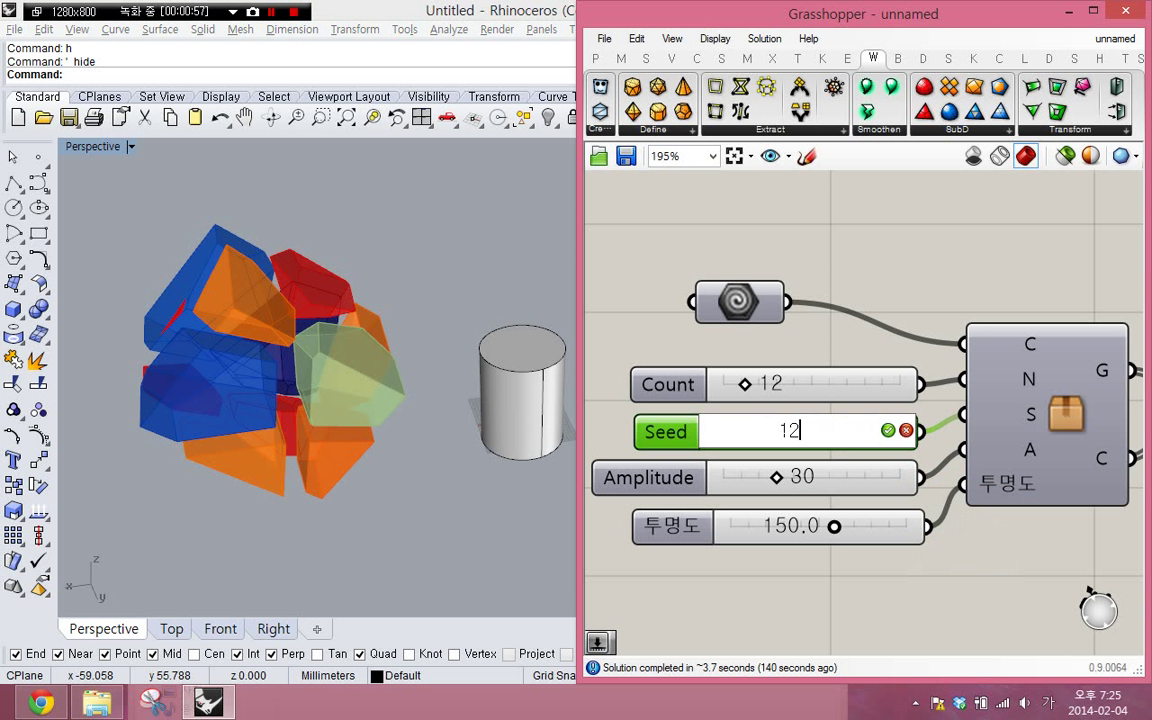
key("ctrl+a")
type("23")
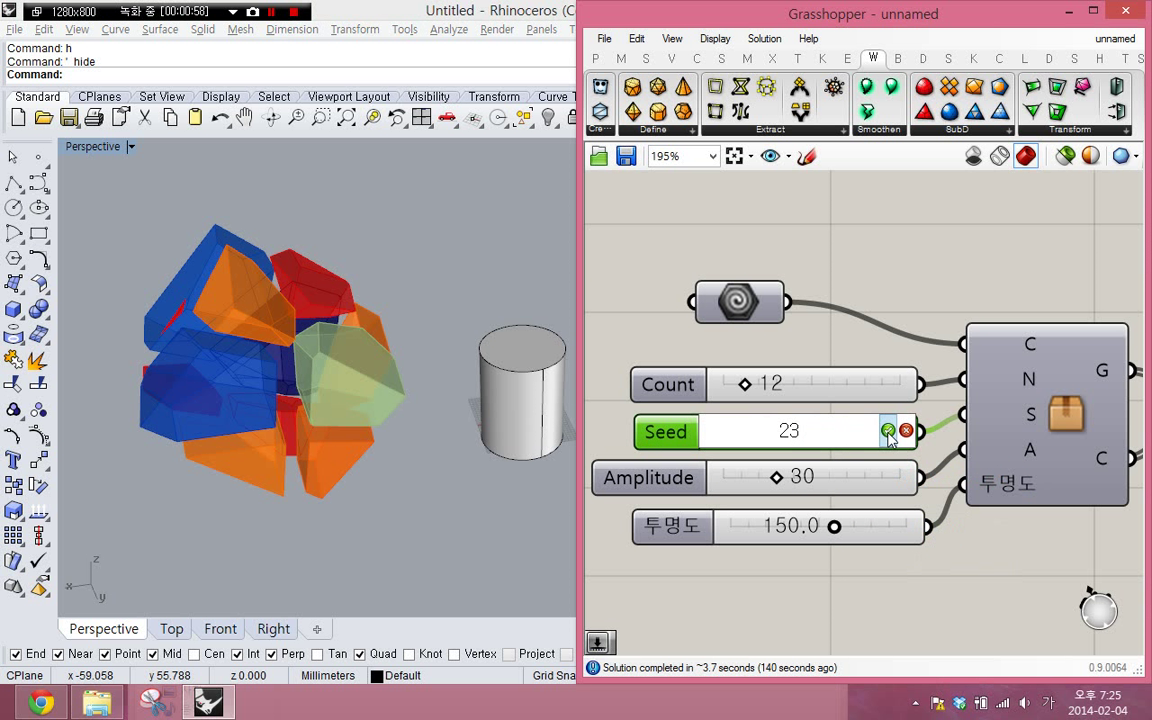
key("Return")
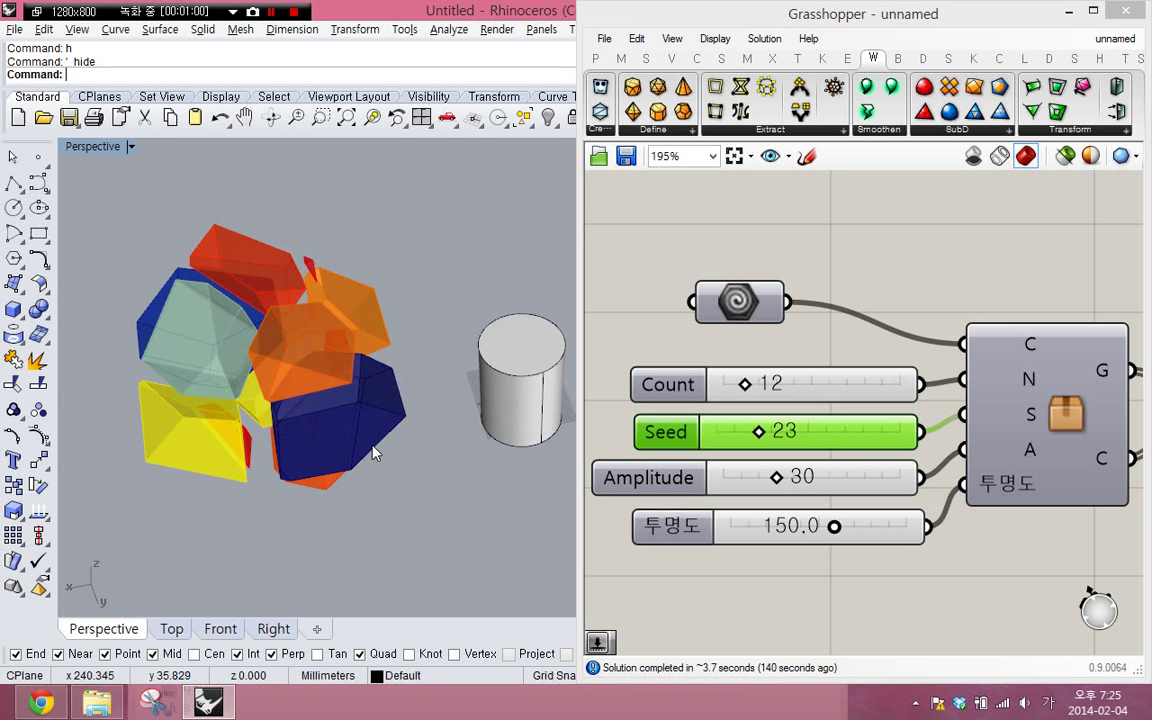
- Insert empty canvas space ahead of the Geo parameter and the four sliders by shifting the definition away from the canvas edge
right_click_drag(688, 387, 738, 356)
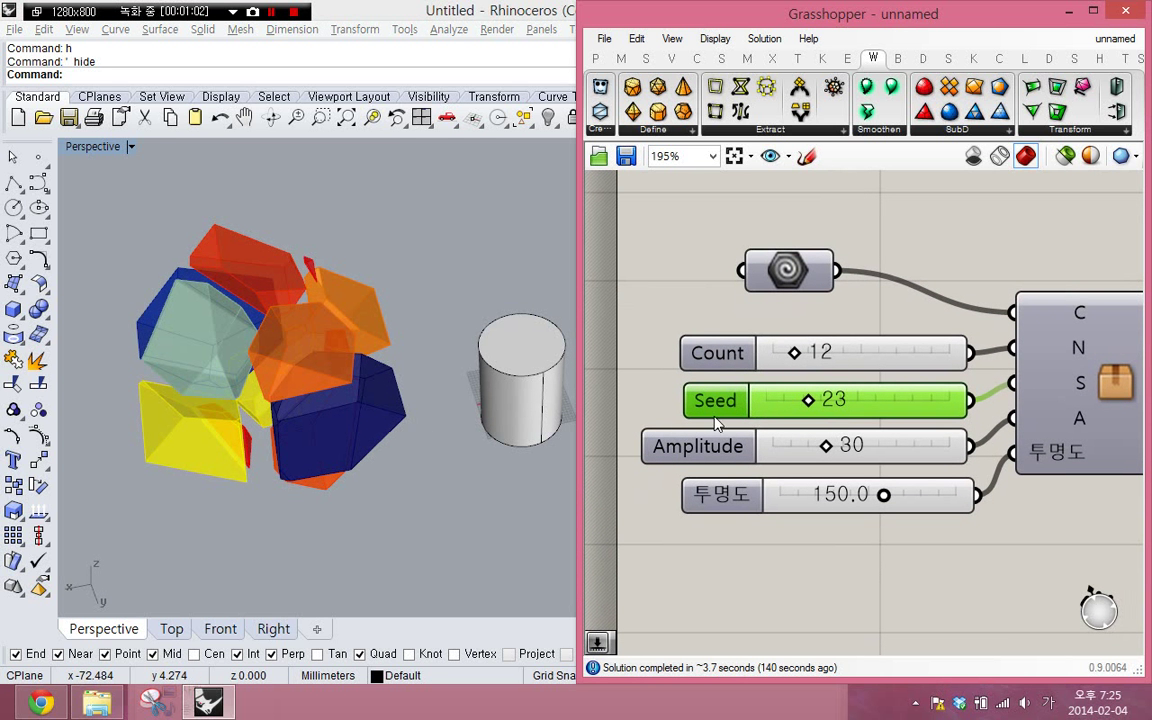
left_click_drag(716, 424, 921, 392, "alt")
key("ctrl+z")
left_click_drag(630, 424, 943, 402, "alt")
right_click_drag(923, 386, 777, 371)
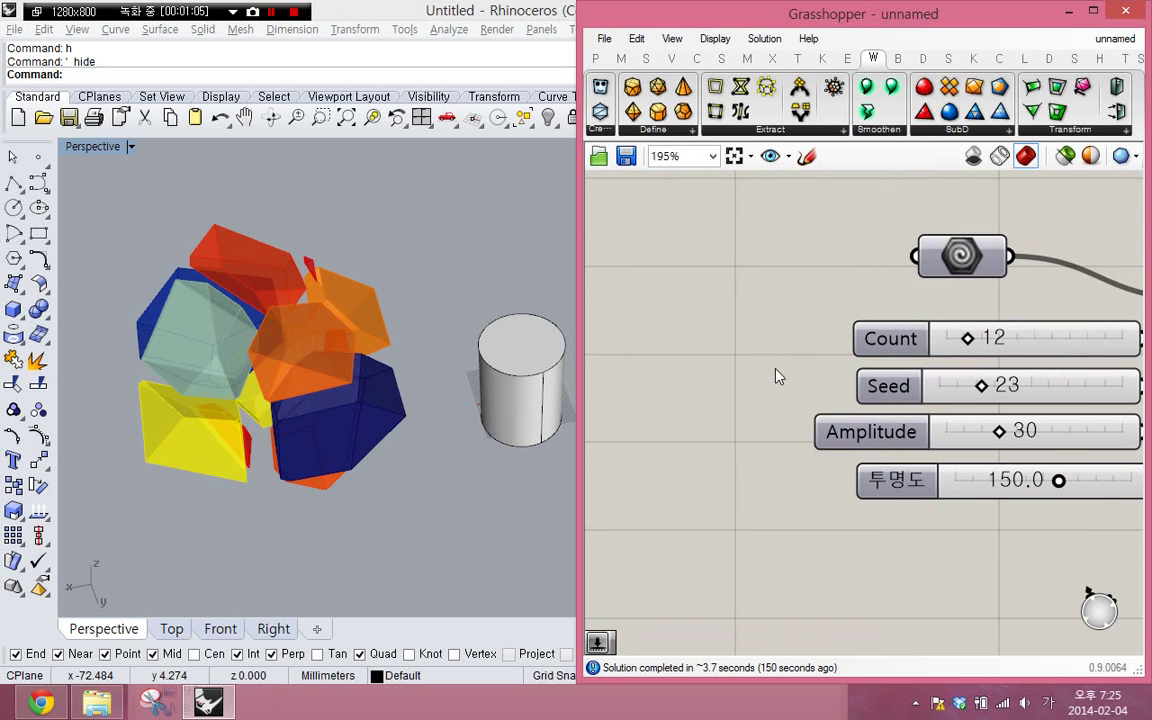
right_click(680, 344)
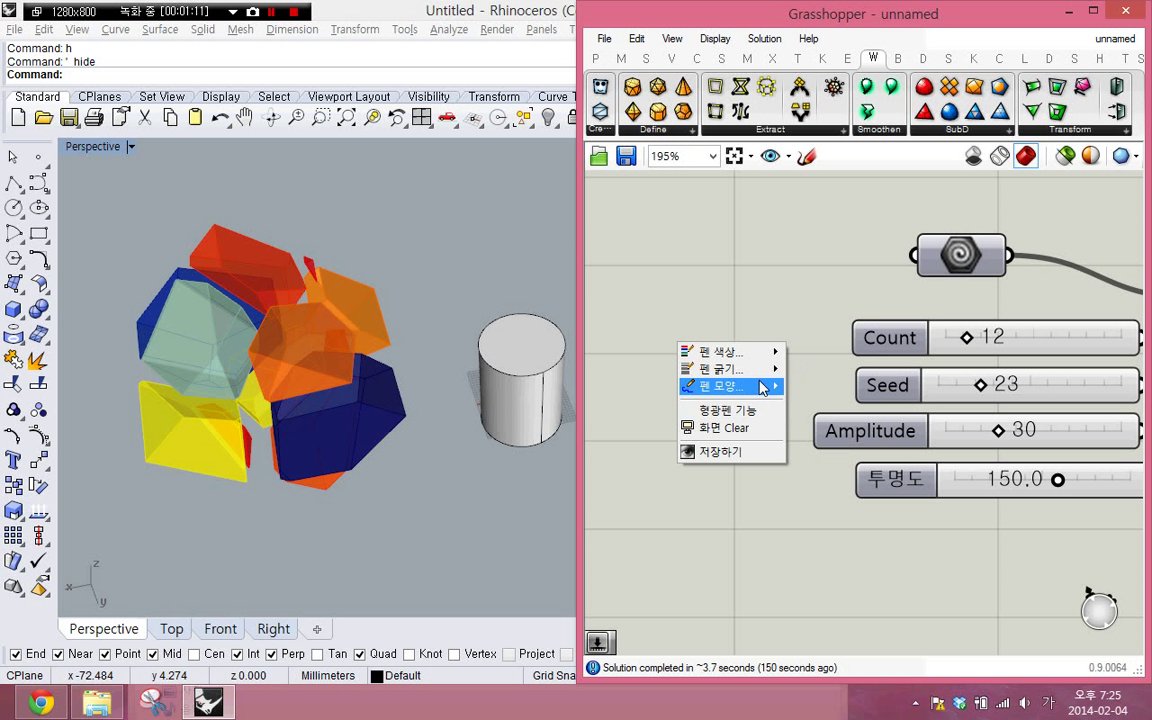
mouse_move(760, 377)
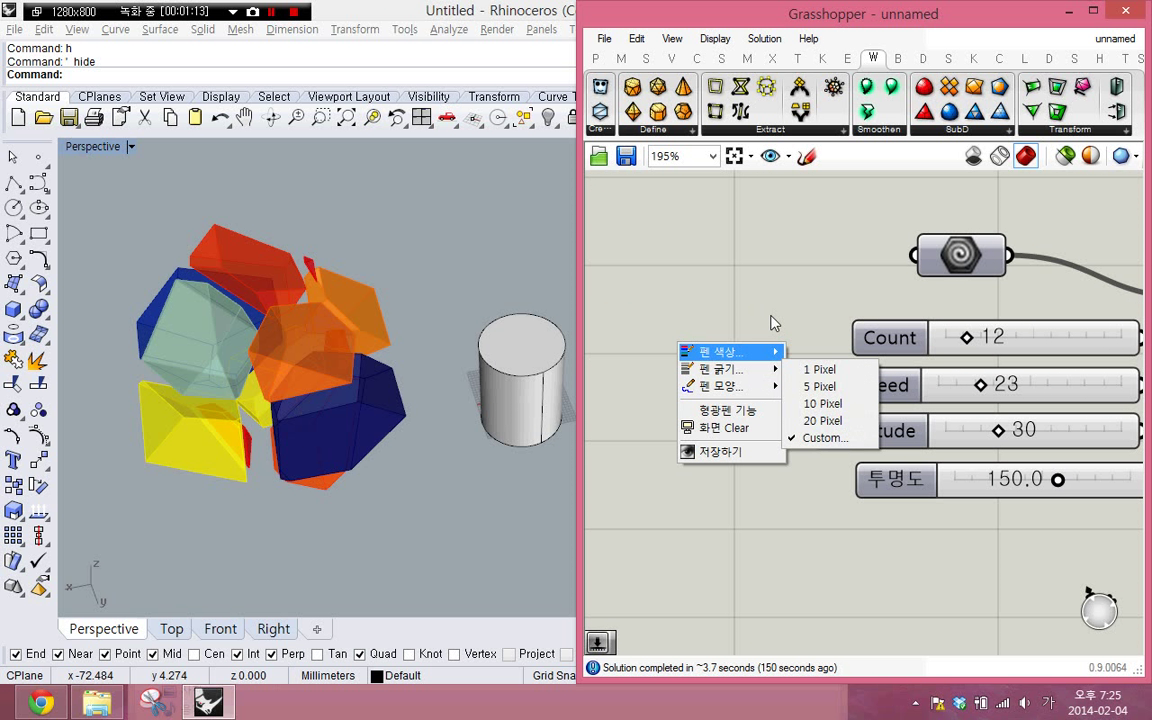
left_click(811, 327)
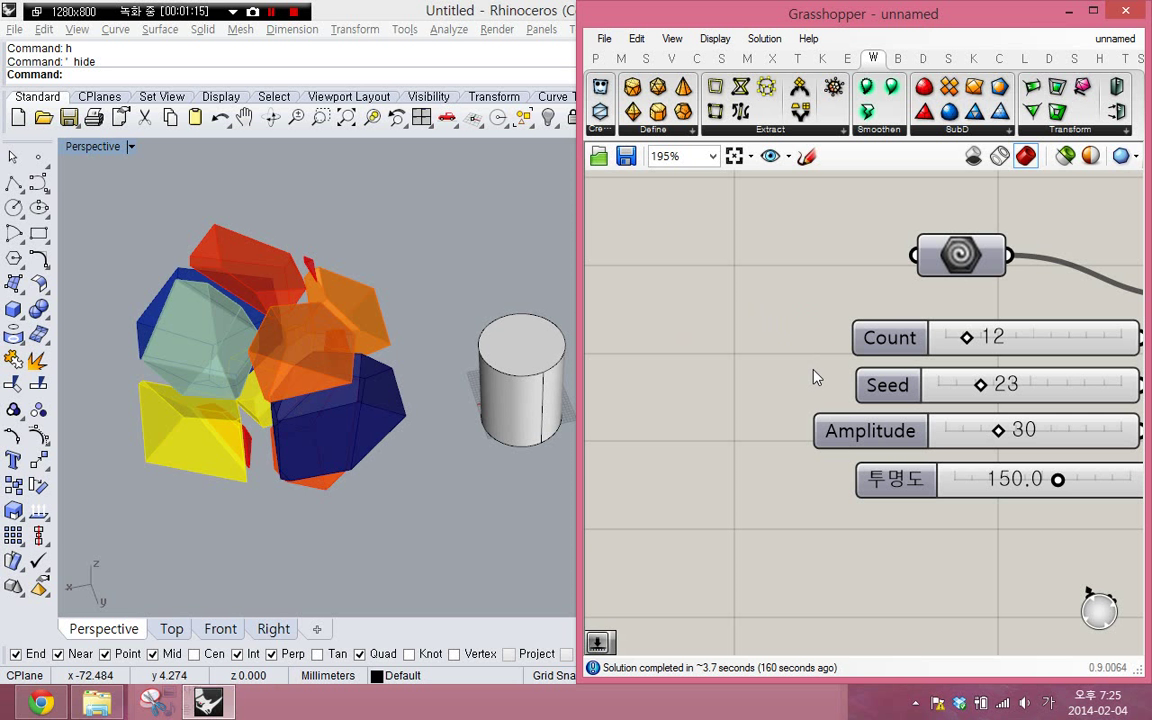
- Set the Count slider to 100 to split the box into many more Voronoi cells
right_click_drag(813, 370, 666, 363)
double_click(848, 334)
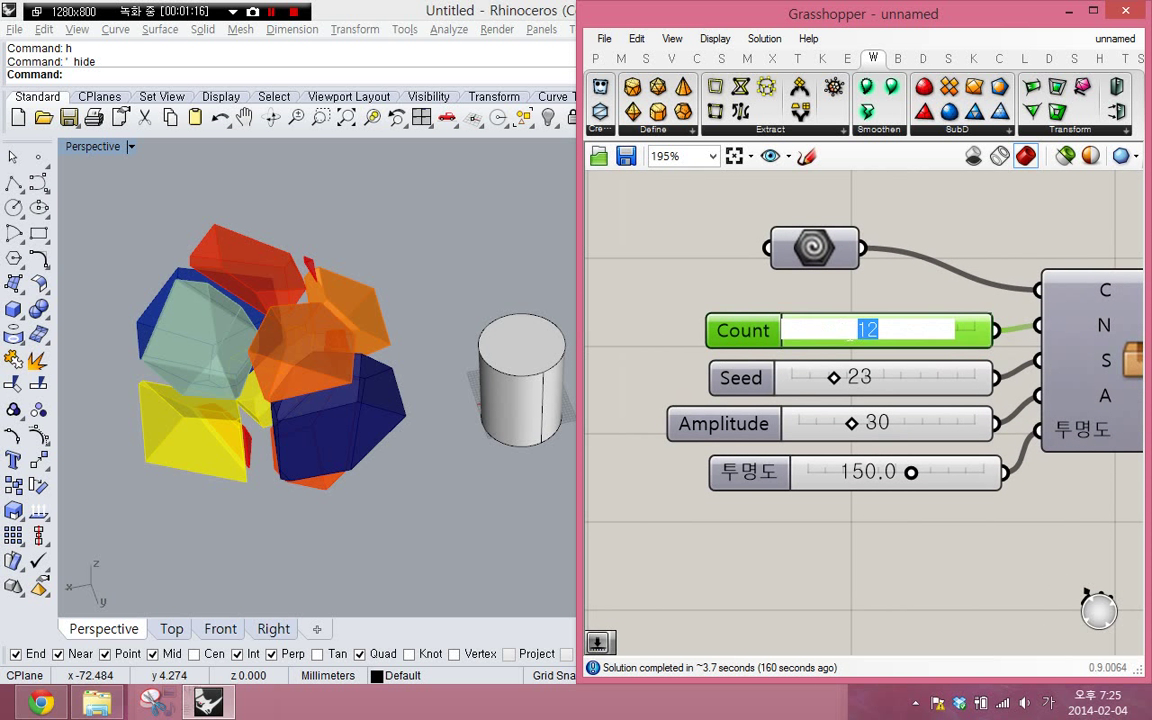
type("100")
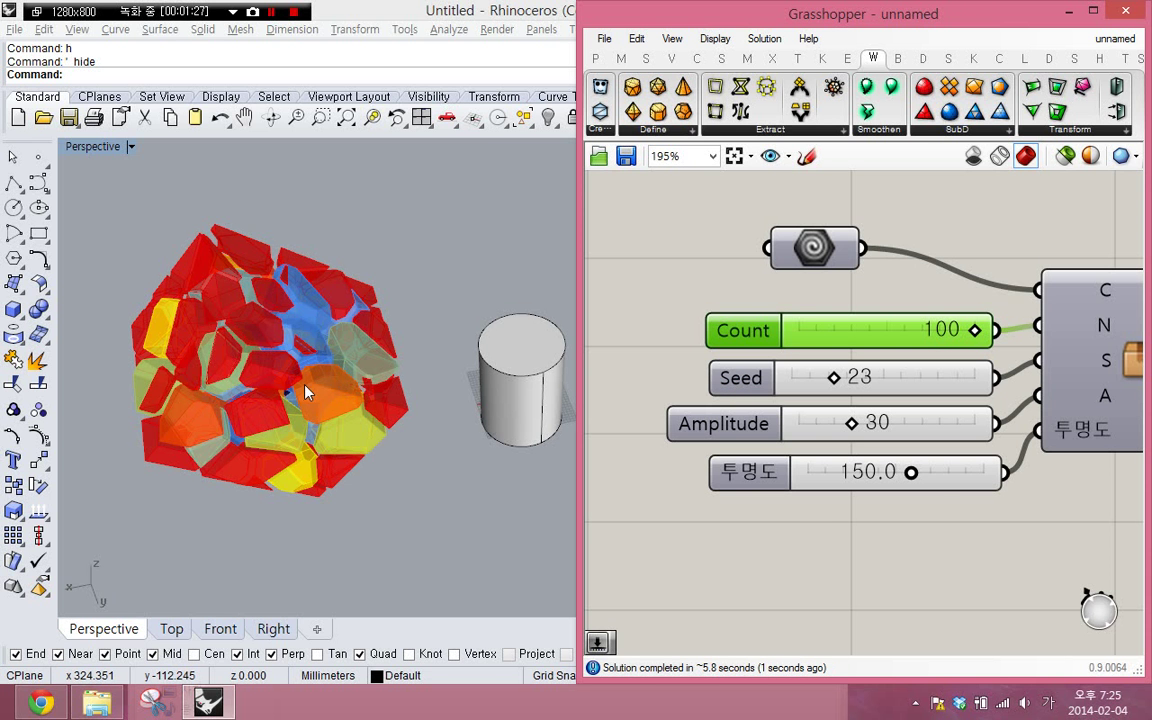
mouse_move(274, 346)
right_mouse_down()
mouse_move(259, 337)
mouse_move(257, 221)
mouse_move(288, 358)
right_mouse_up()
- Set the Amplitude slider to 3 to narrow the gaps between the box's cells
right_click_drag(814, 384, 770, 392)
double_click(772, 398)
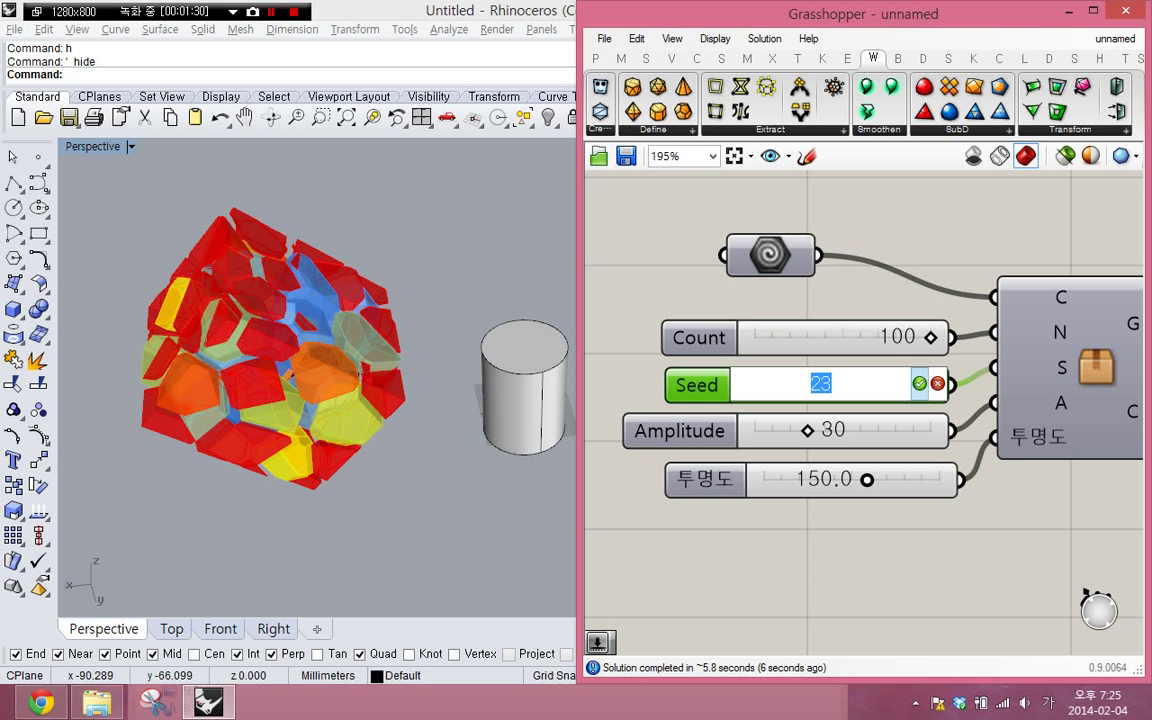
left_click(685, 531)
double_click(792, 439)
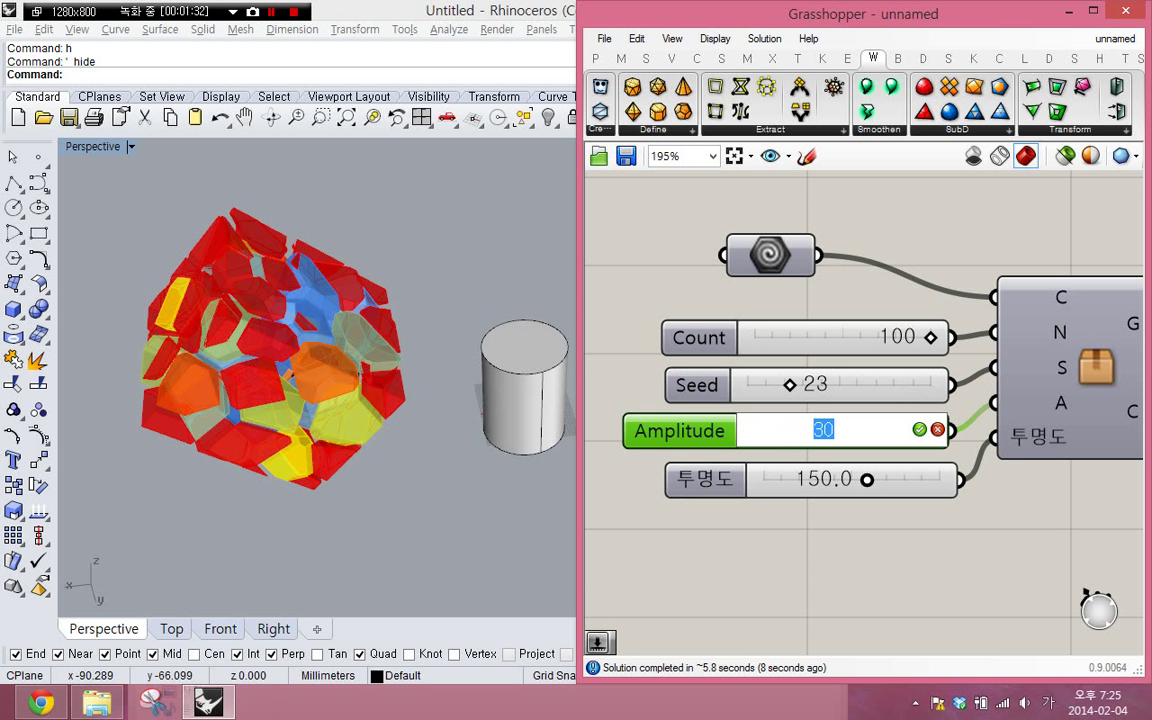
type("3")
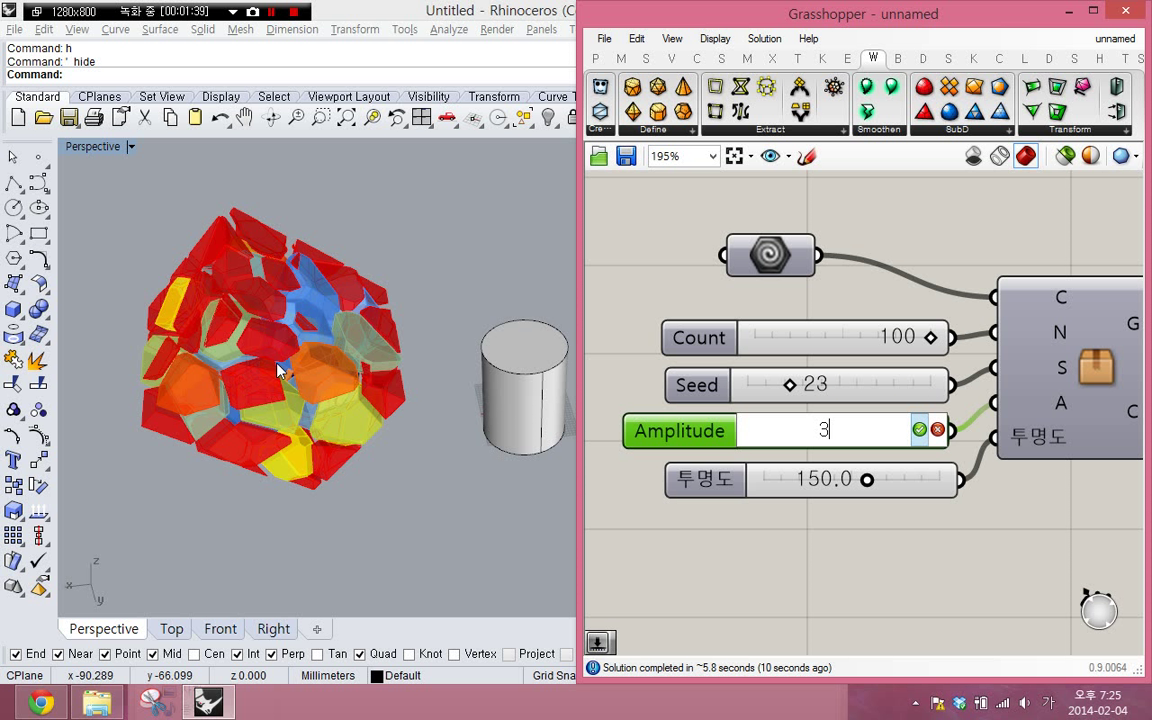
key("Return")
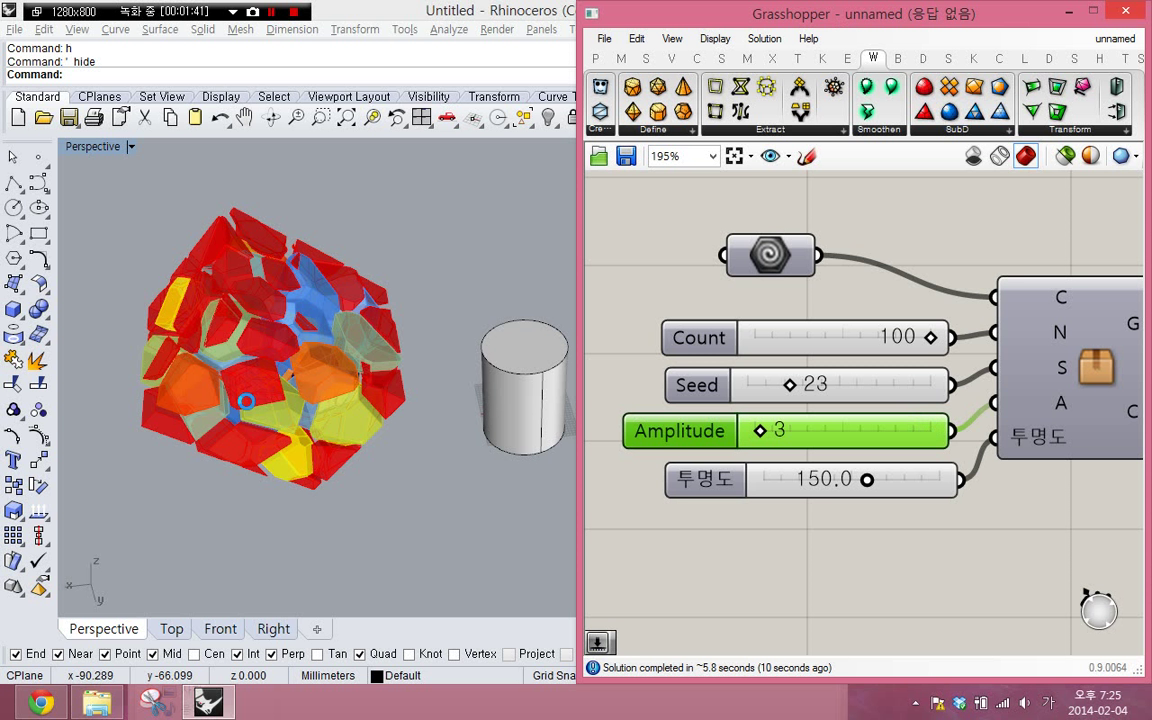
scroll(242, 361, "up", 5)
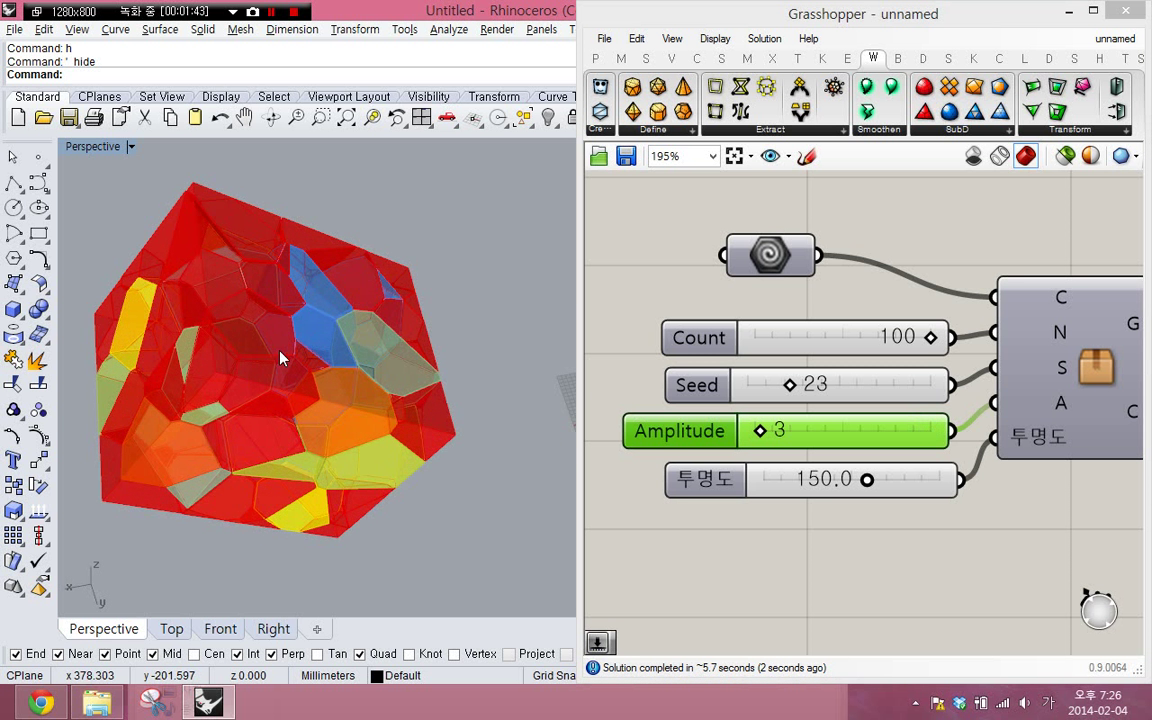
- Assign the cylinder in the viewport as the Geo parameter's geometry in place of the box
scroll(278, 428, "down", 5)
left_click(335, 450)
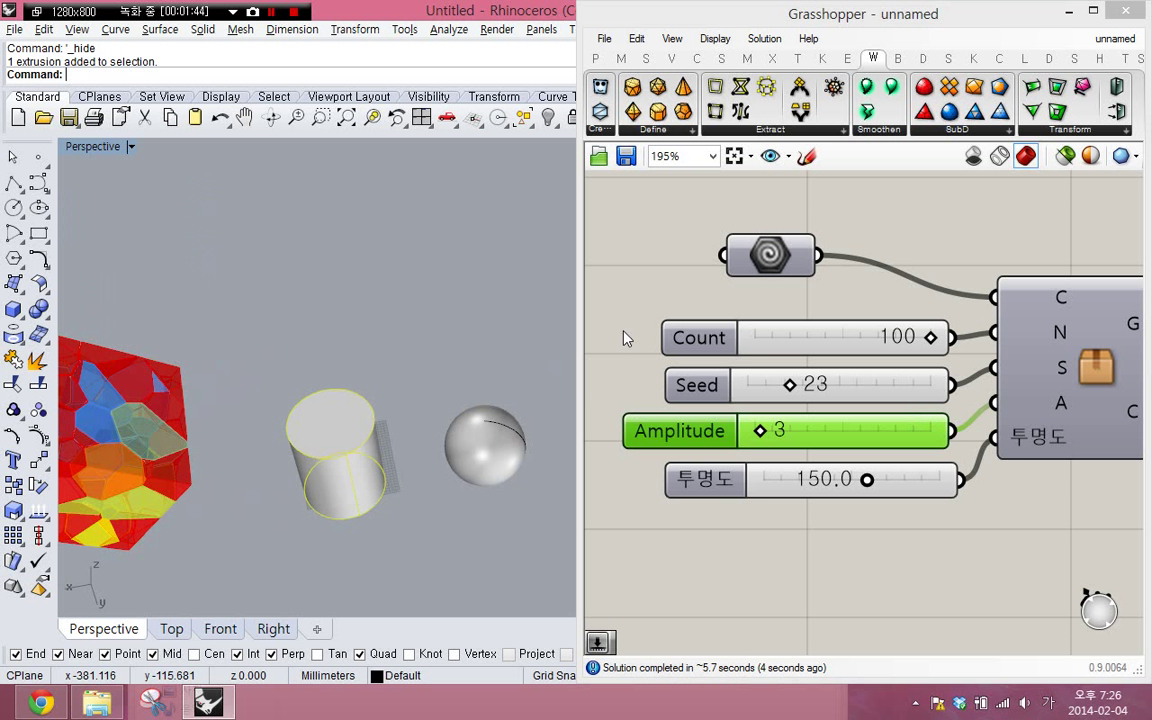
left_click(767, 262)
right_click(766, 267)
left_click(853, 543)
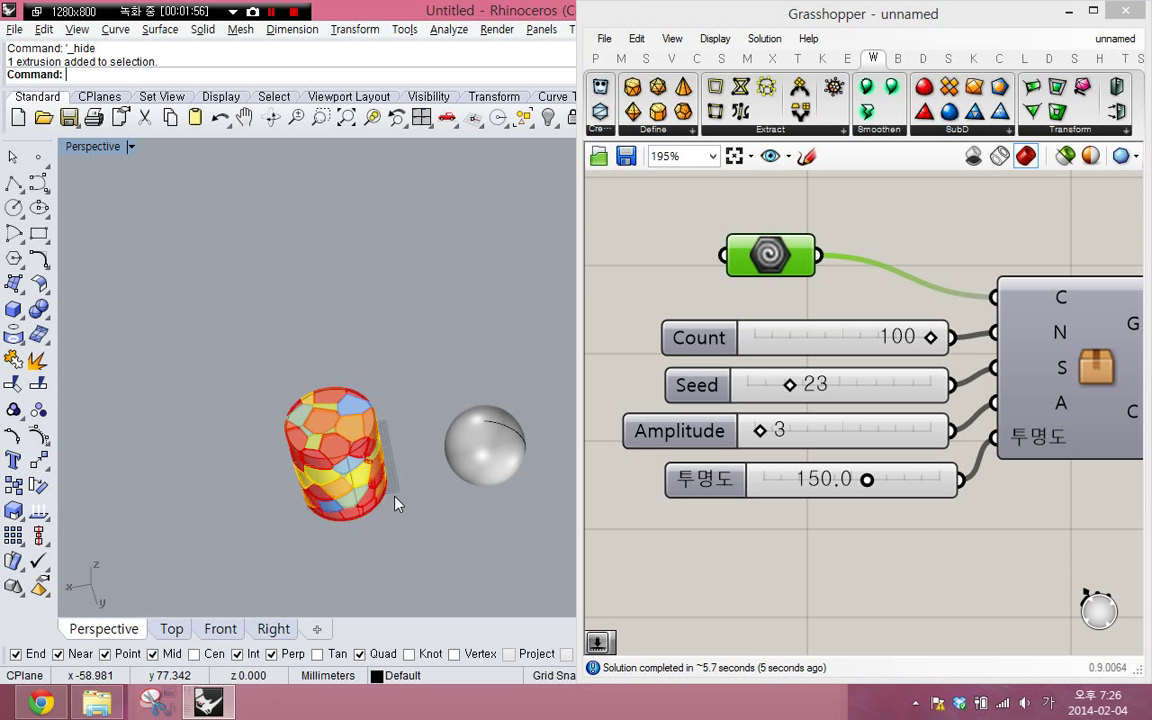
- Set the Count slider to 30 for the cylinder's Voronoi cells
scroll(360, 476, "up", 5)
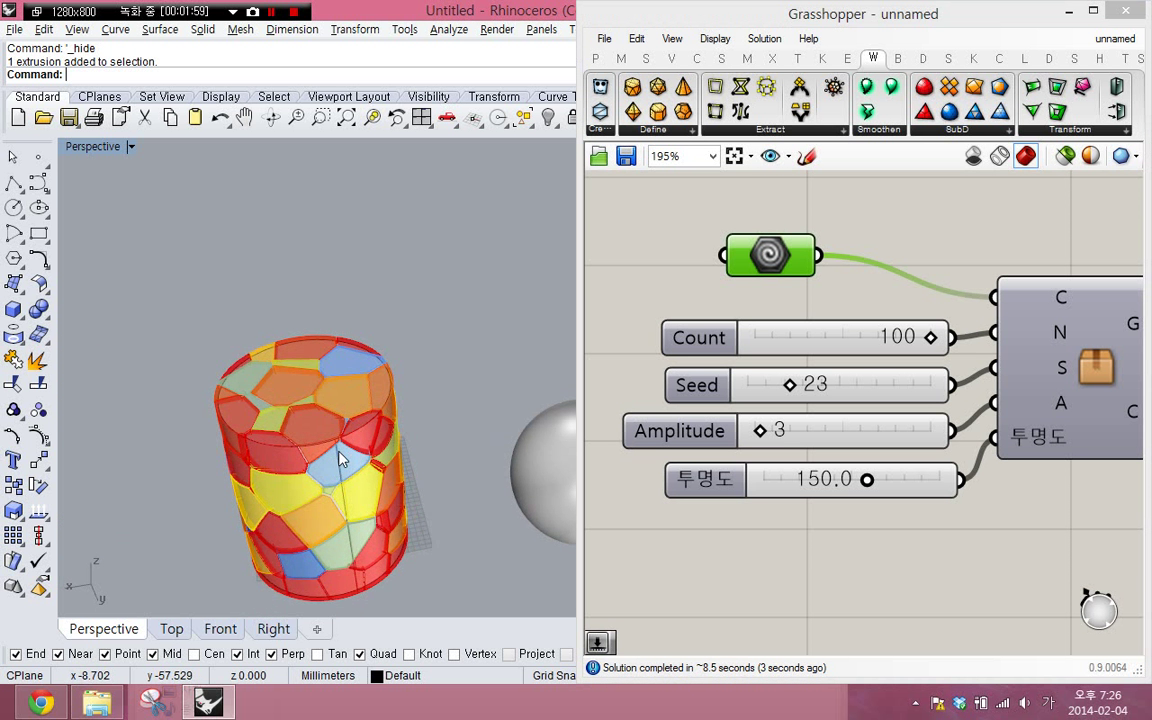
scroll(345, 445, "up", 3)
scroll(357, 415, "down", 3)
double_click(812, 341)
type("3")
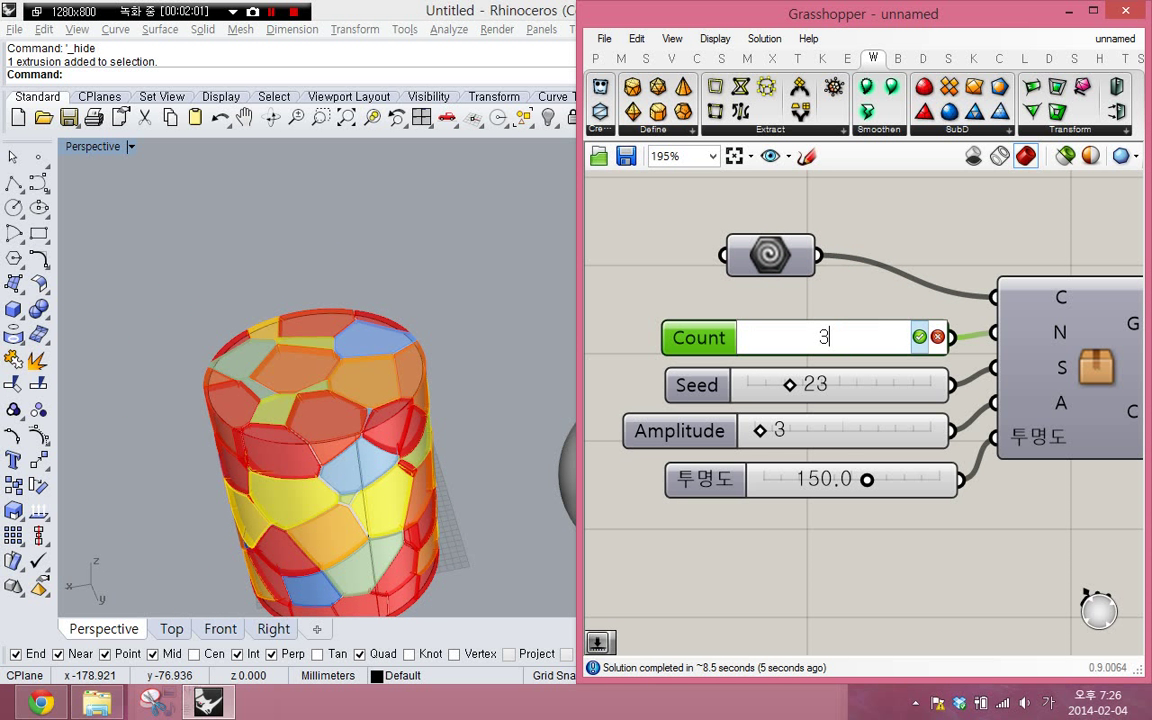
type("0")
key("Return")
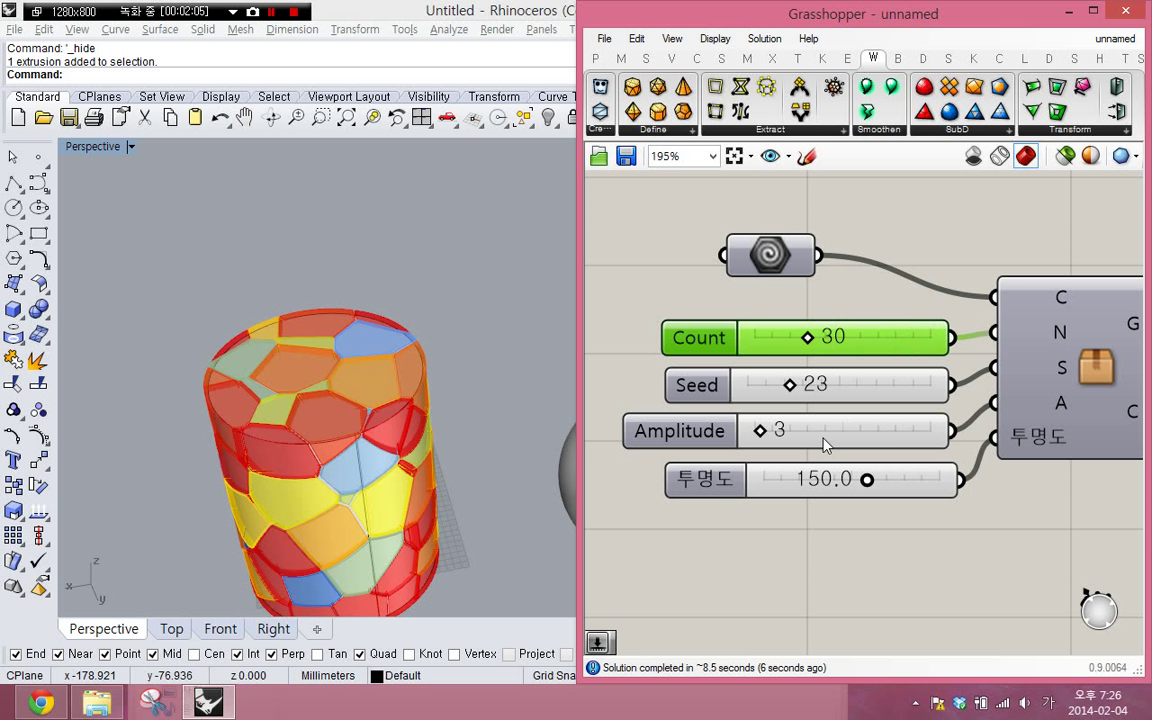
- Set the Amplitude slider to 20 and hide the original cylinder so only its Voronoi cells are shown
double_click(823, 438)
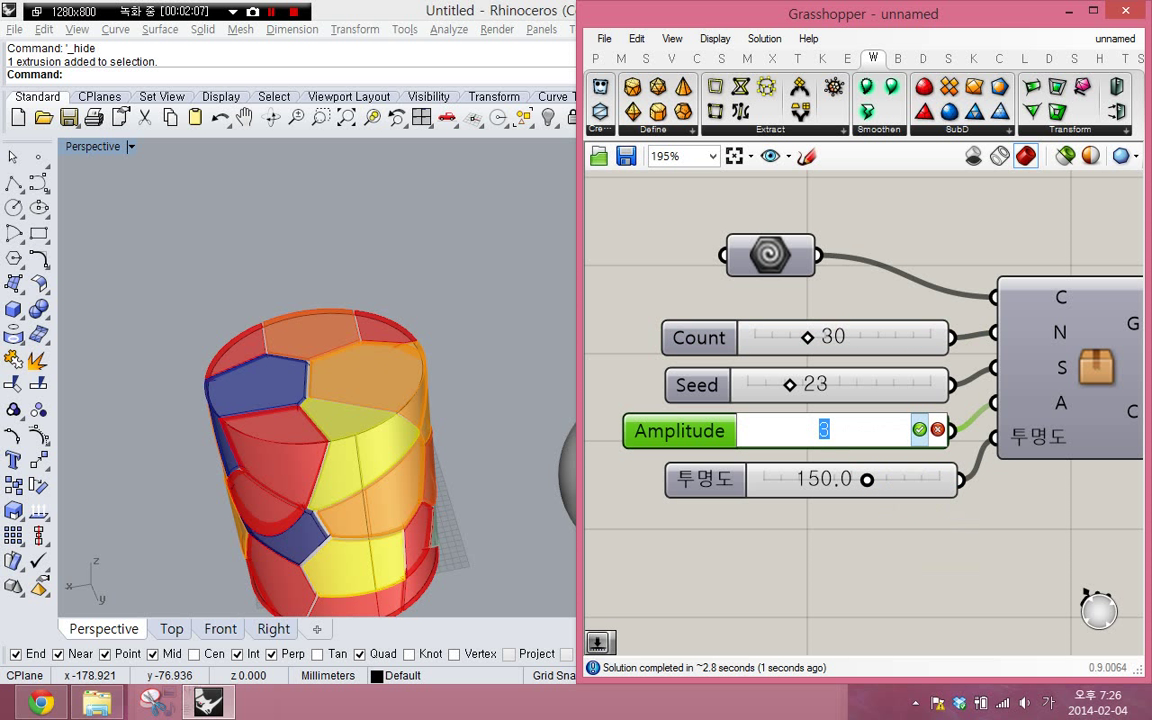
type("20")
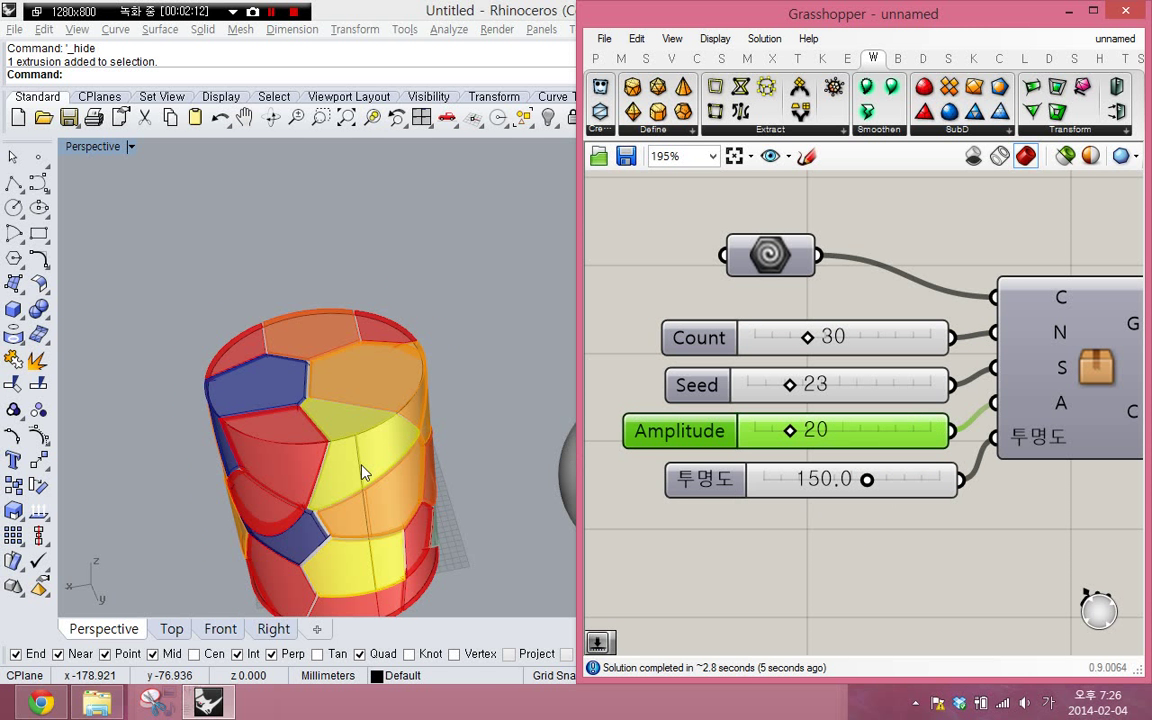
right_click_drag(361, 464, 298, 435)
scroll(300, 442, "down", 2)
left_click(302, 444)
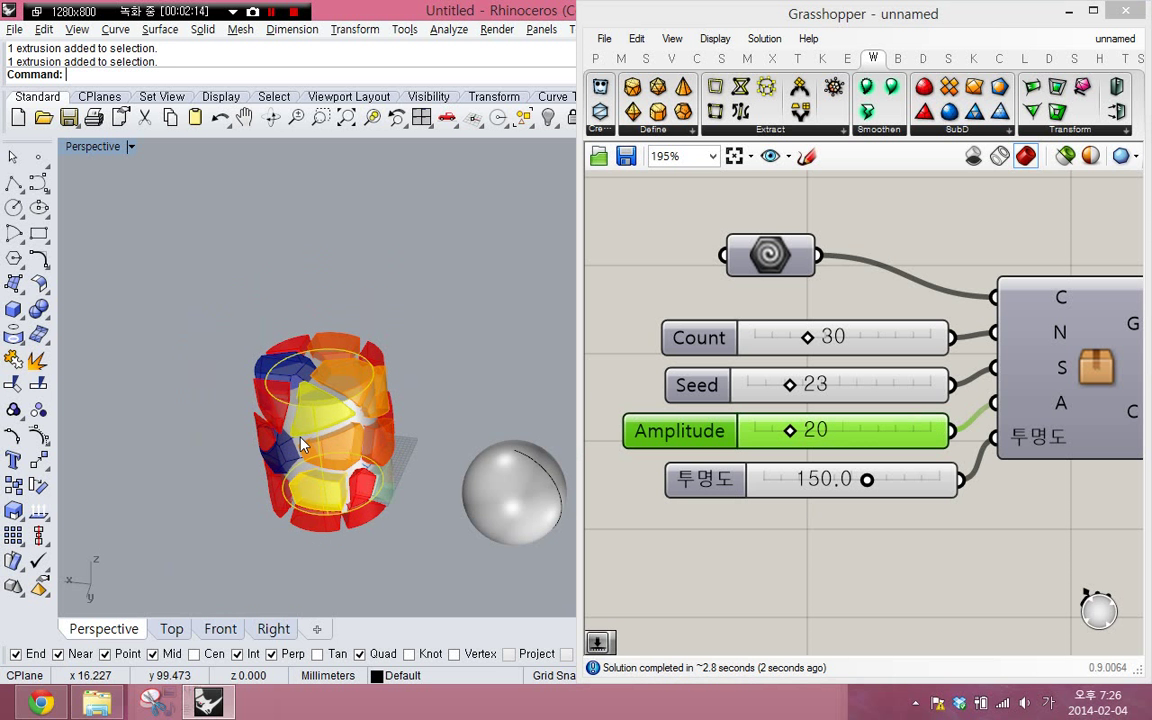
type("hide")
key("Return")
right_click_drag(301, 437, 345, 396)
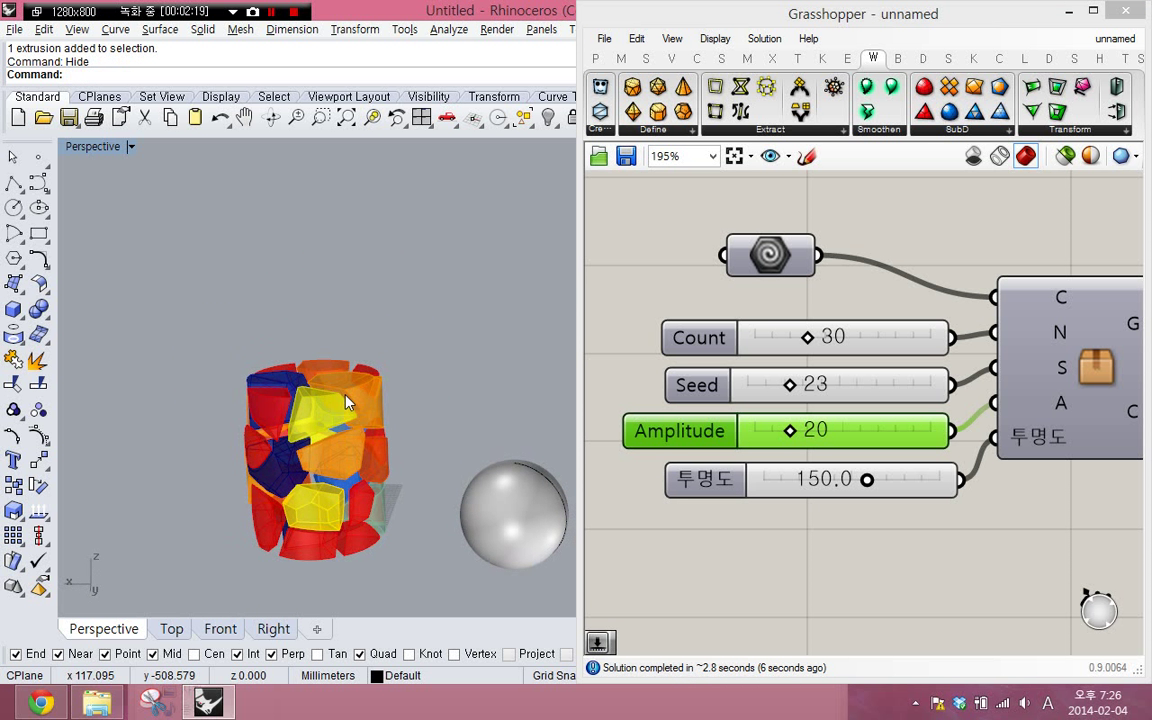
- Set the Seed slider to 40 for a different cell pattern in the cylinder
left_click(855, 391)
double_click(855, 397)
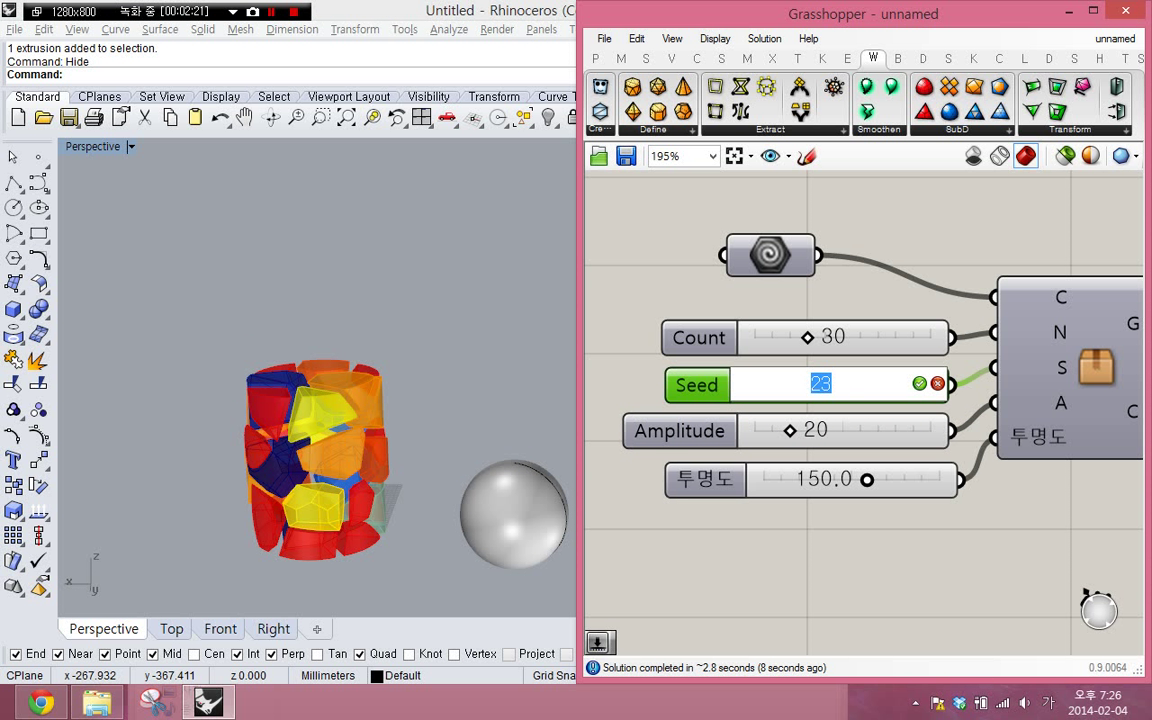
type("40")
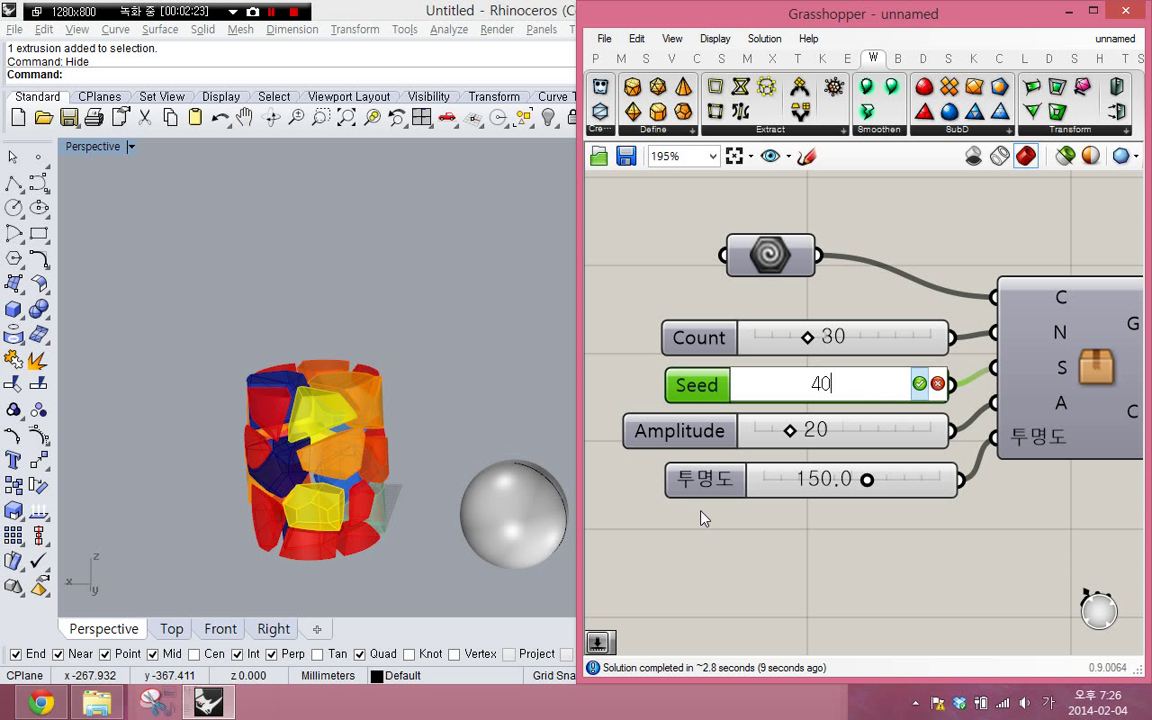
key("Return")
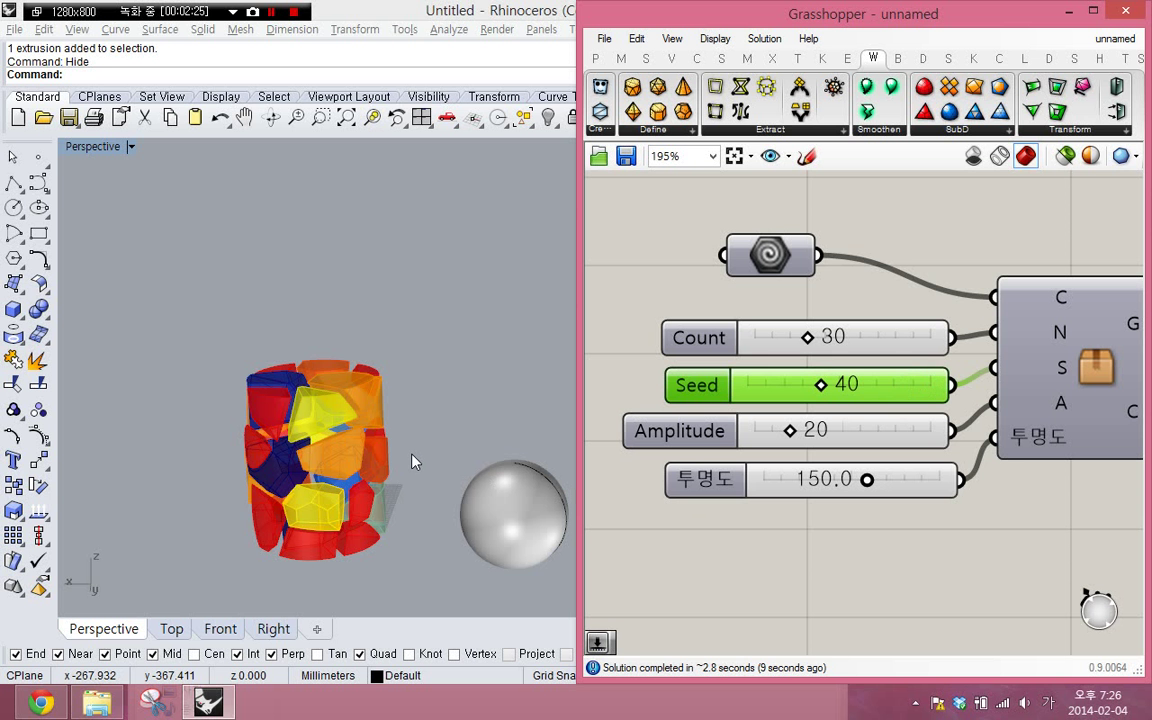
- Assign the sphere in the viewport as the Geo parameter's single geometry in place of the cylinder
right_click_drag(393, 452, 481, 507)
left_click(387, 400)
left_click(780, 258)
right_click(783, 262)
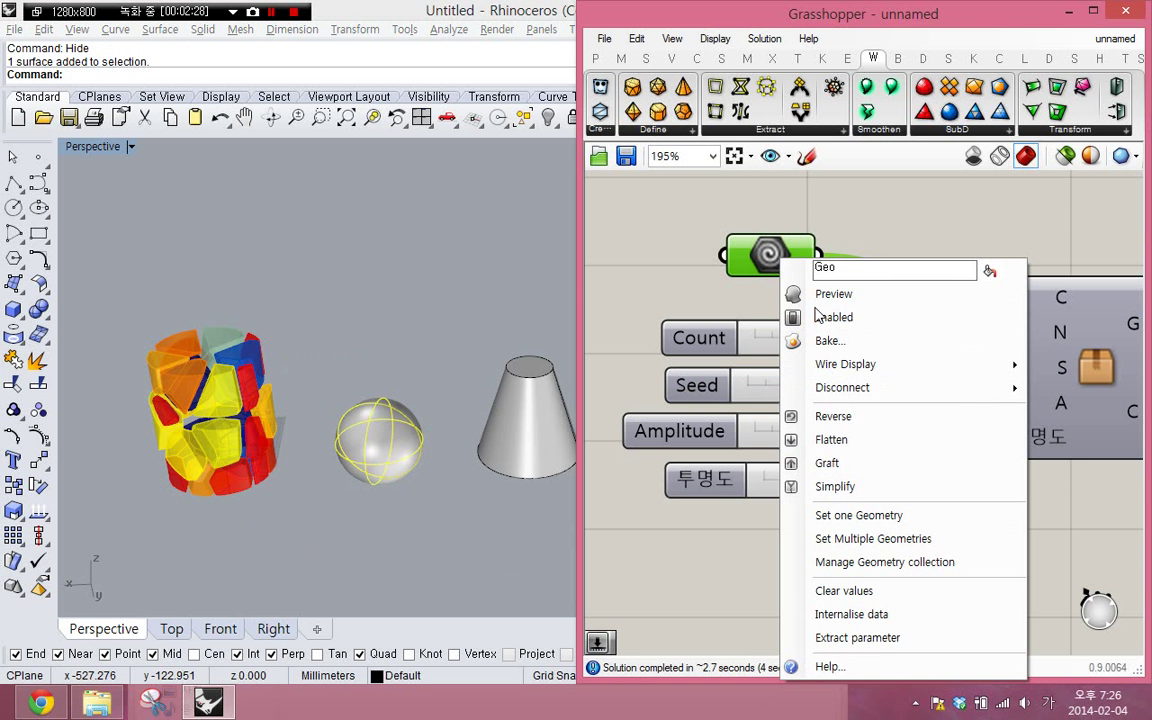
left_click(897, 511)
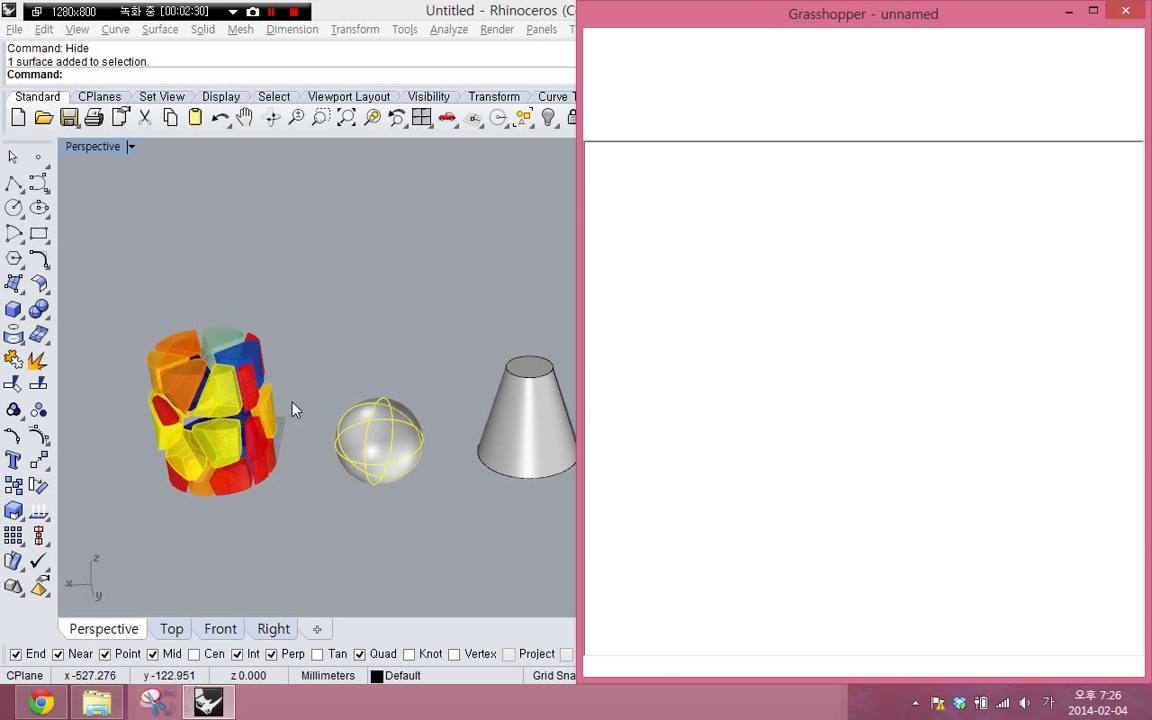
left_click(378, 425)
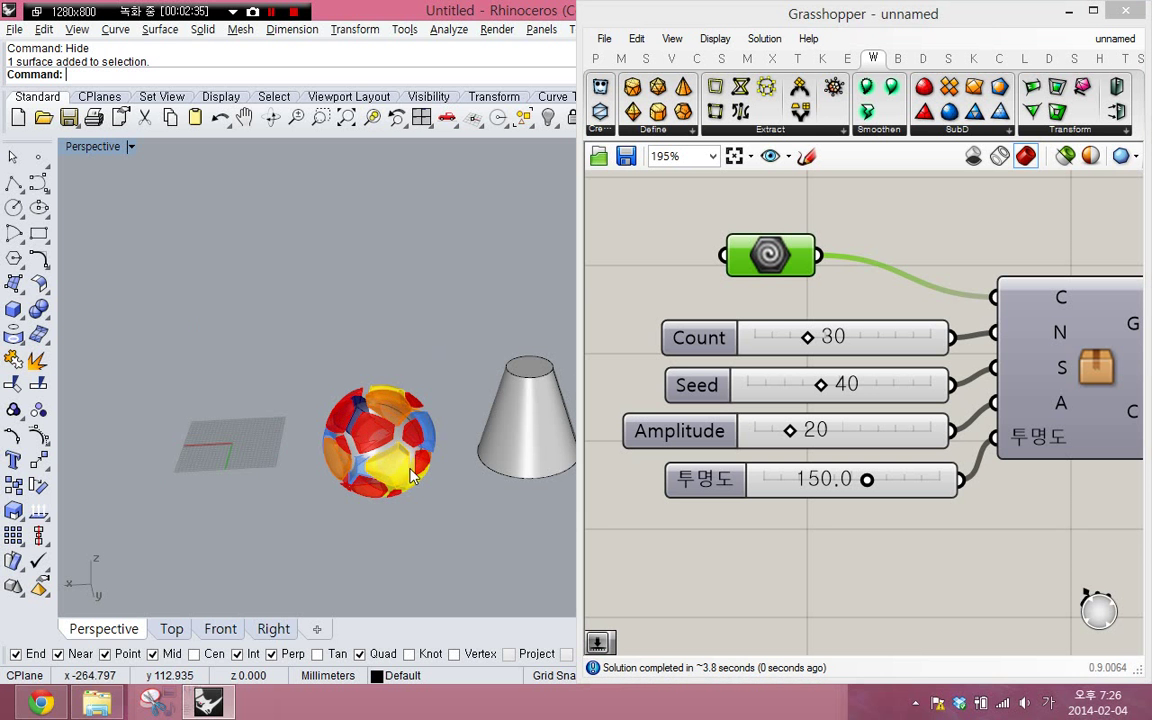
- Hide the original sphere so only its Voronoi cells are shown
scroll(380, 455, "up", 3)
left_click(380, 455)
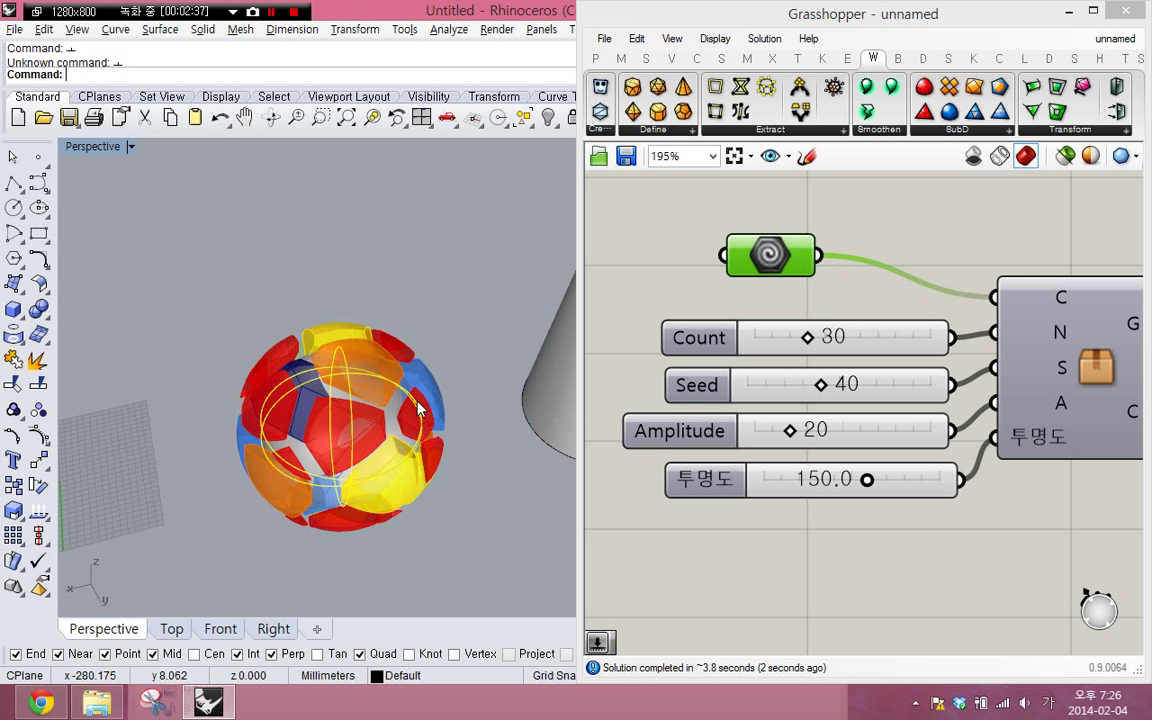
scroll(362, 437, "up", 2)
key("Hangul")
type("h")
key("Return")
right_click_drag(339, 486, 385, 484)
- Set the Amplitude slider to 12 to narrow the gaps between the sphere's cells
double_click(781, 438)
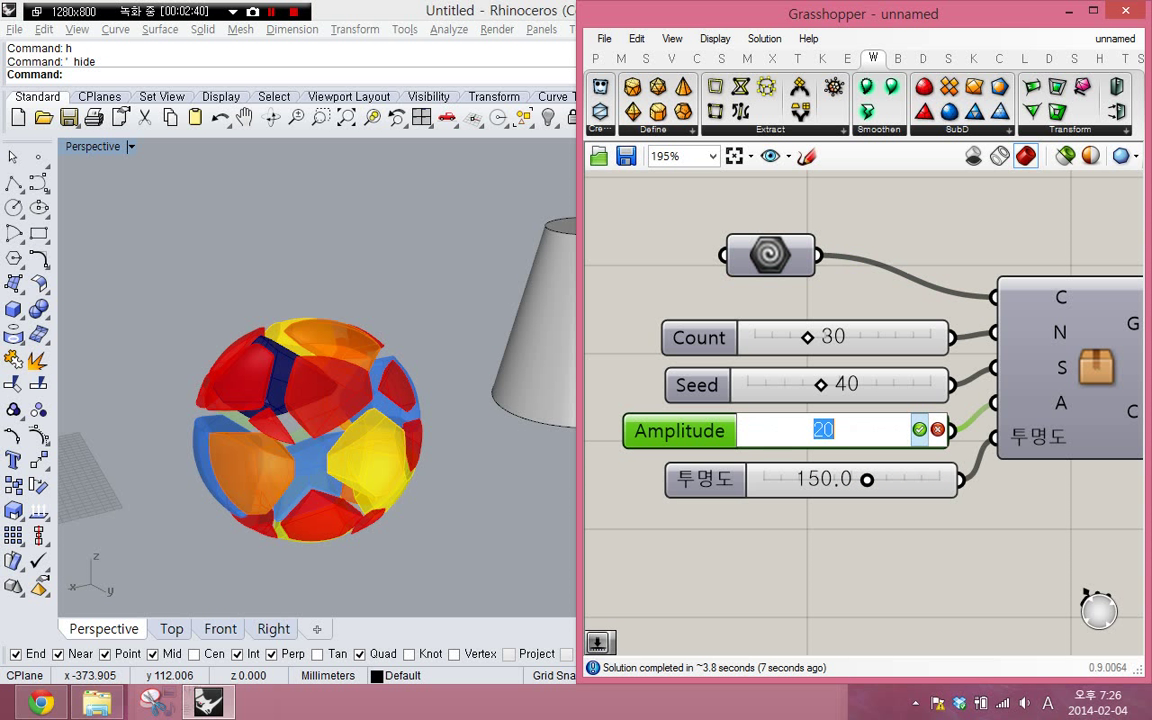
type("12")
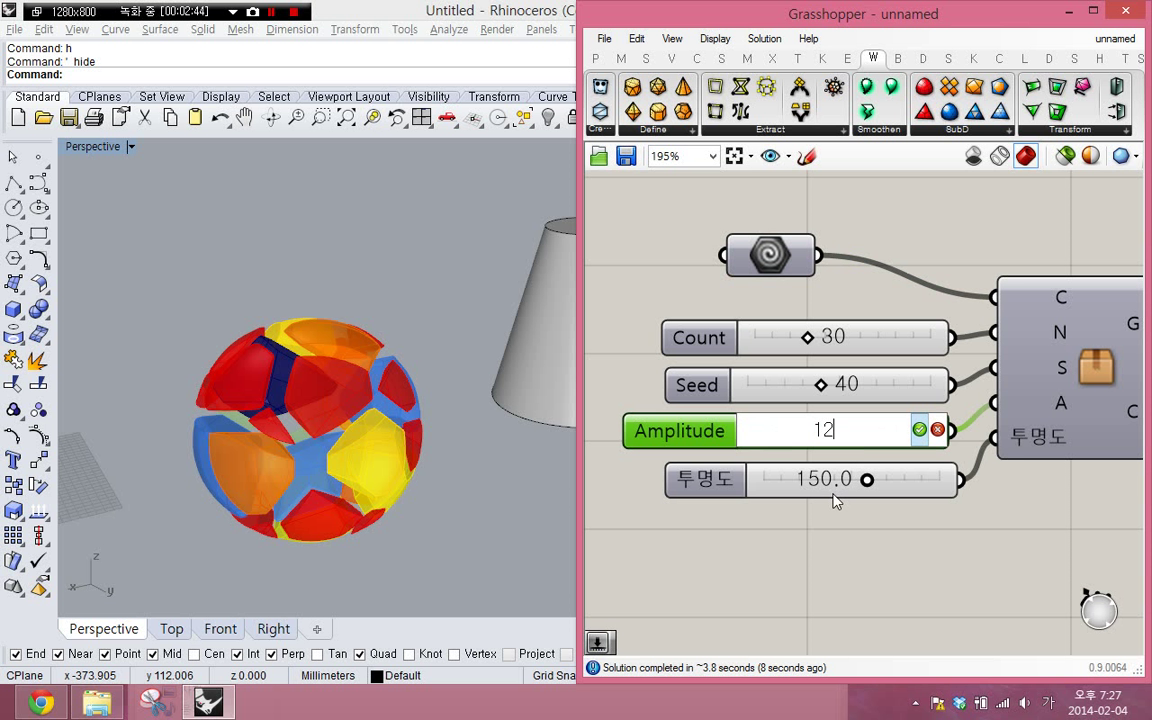
key("Return")
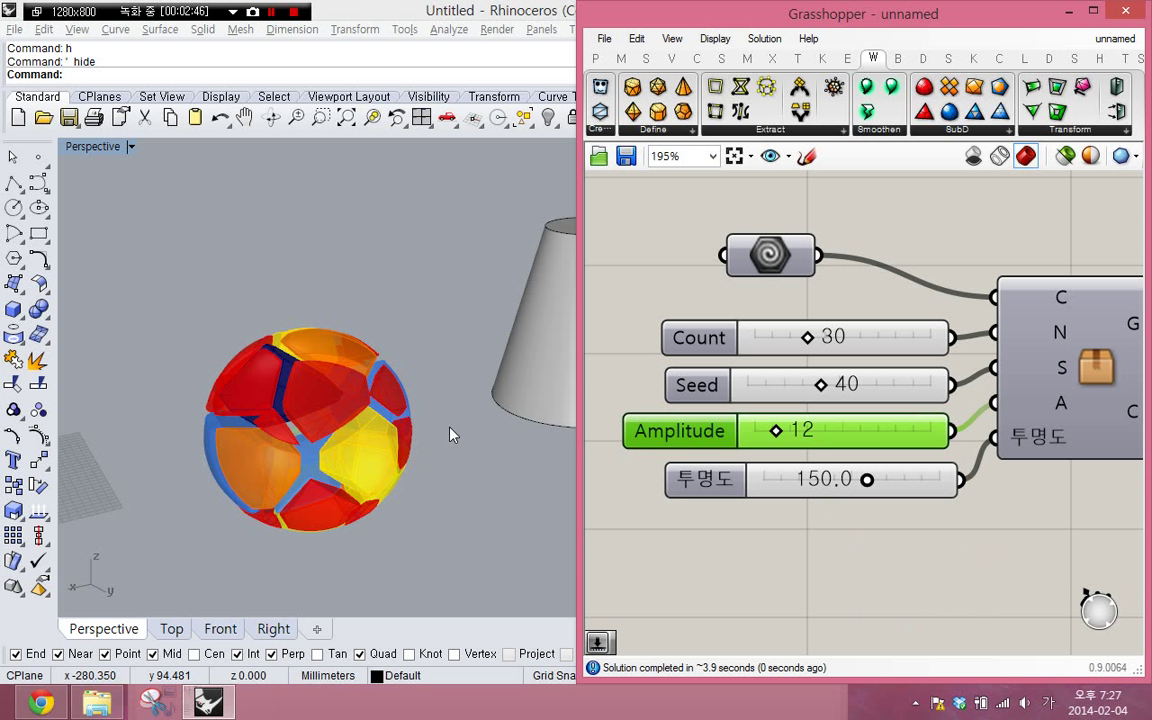
- Set the Seed slider to 60 and the Count slider to 50 for the sphere's cells
double_click(800, 382)
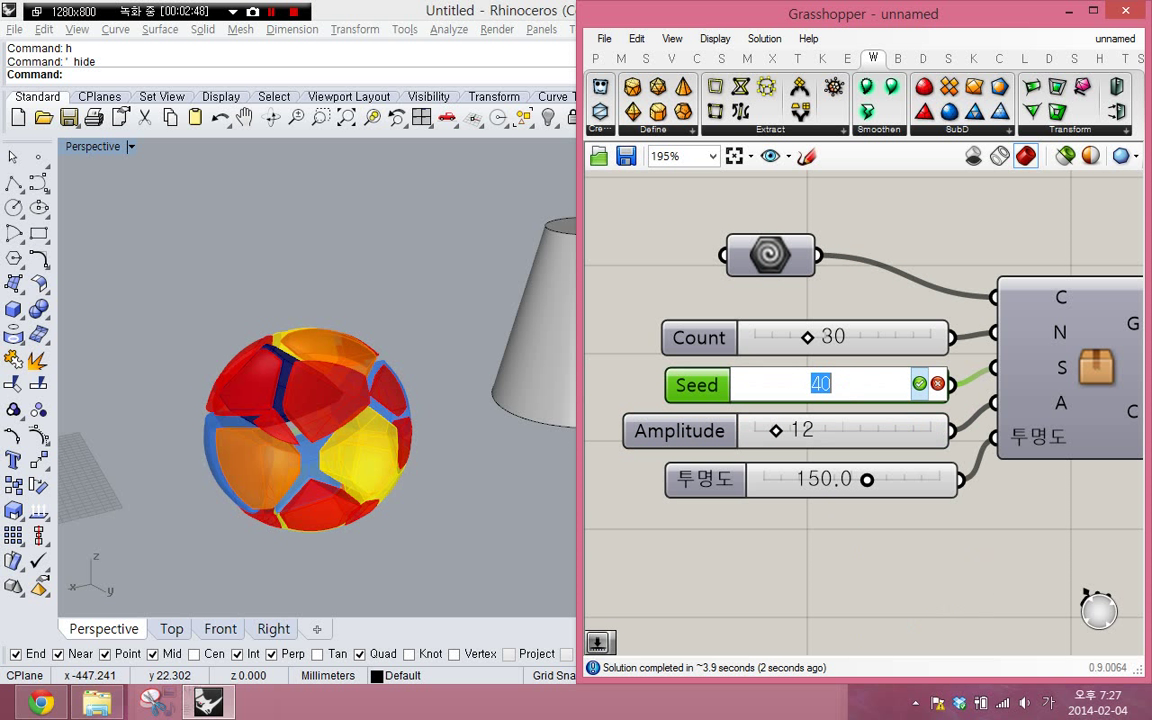
type("60")
key("Return")
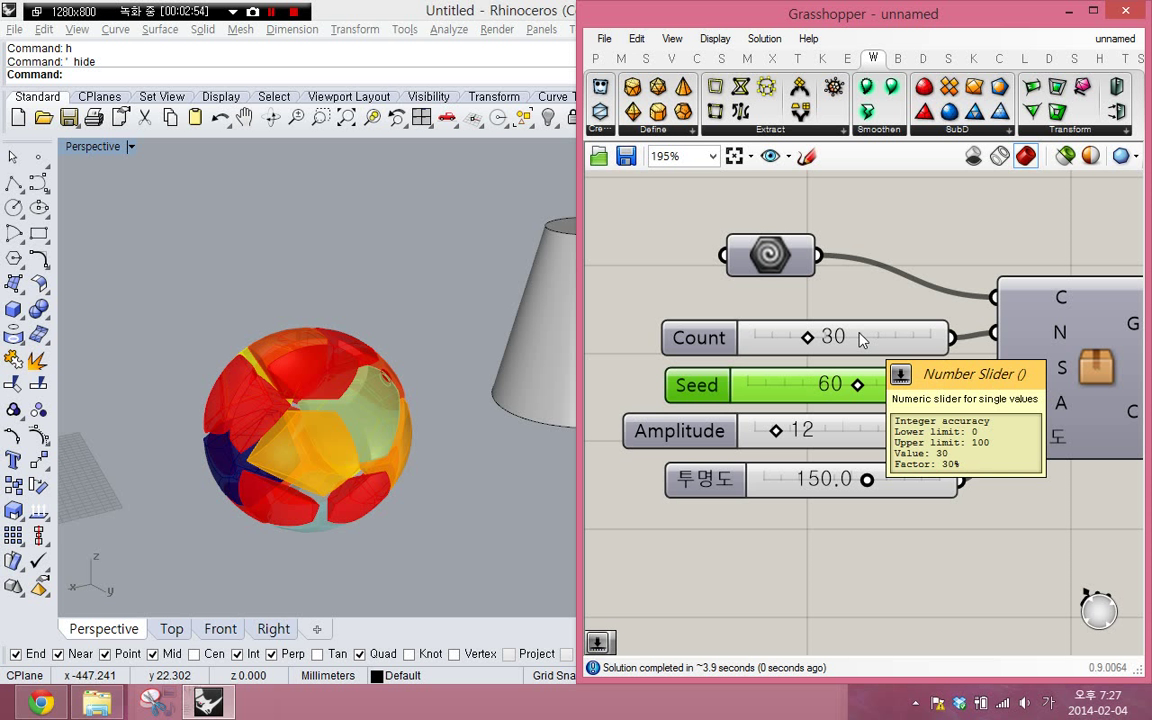
double_click(862, 338)
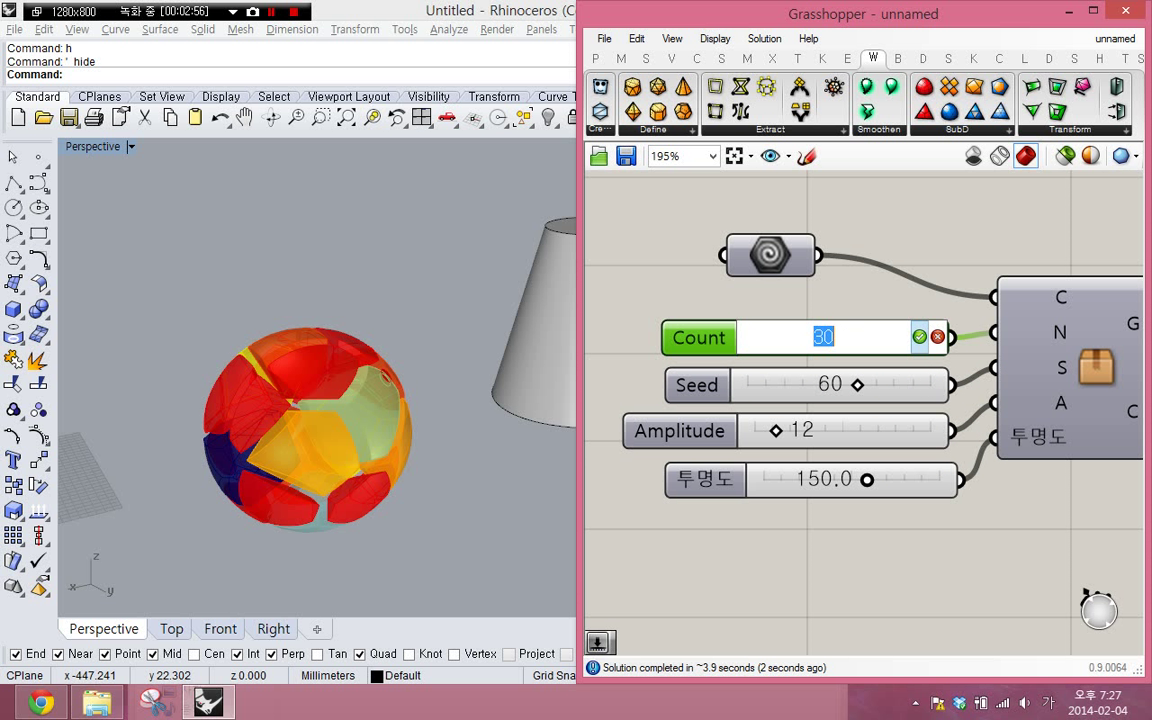
type("50")
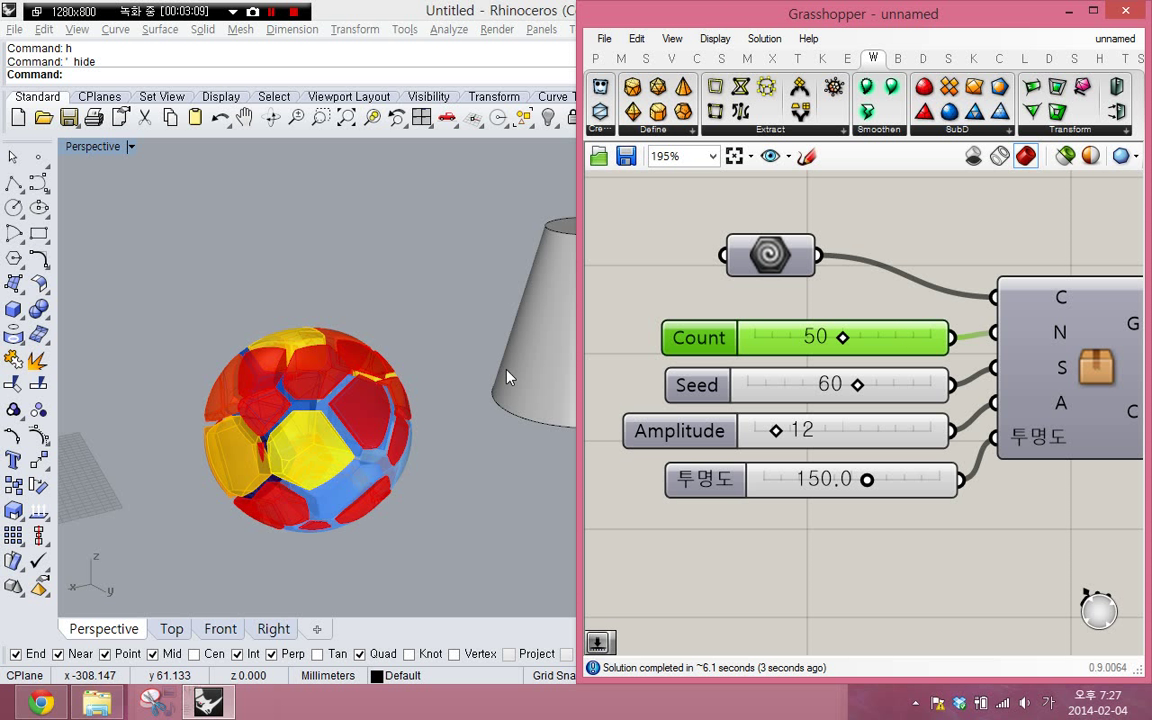
- Assign the truncated cone as the Geo parameter's single geometry in place of the sphere
right_click_drag(856, 337, 806, 381)
right_click_drag(393, 404, 172, 464, "shift")
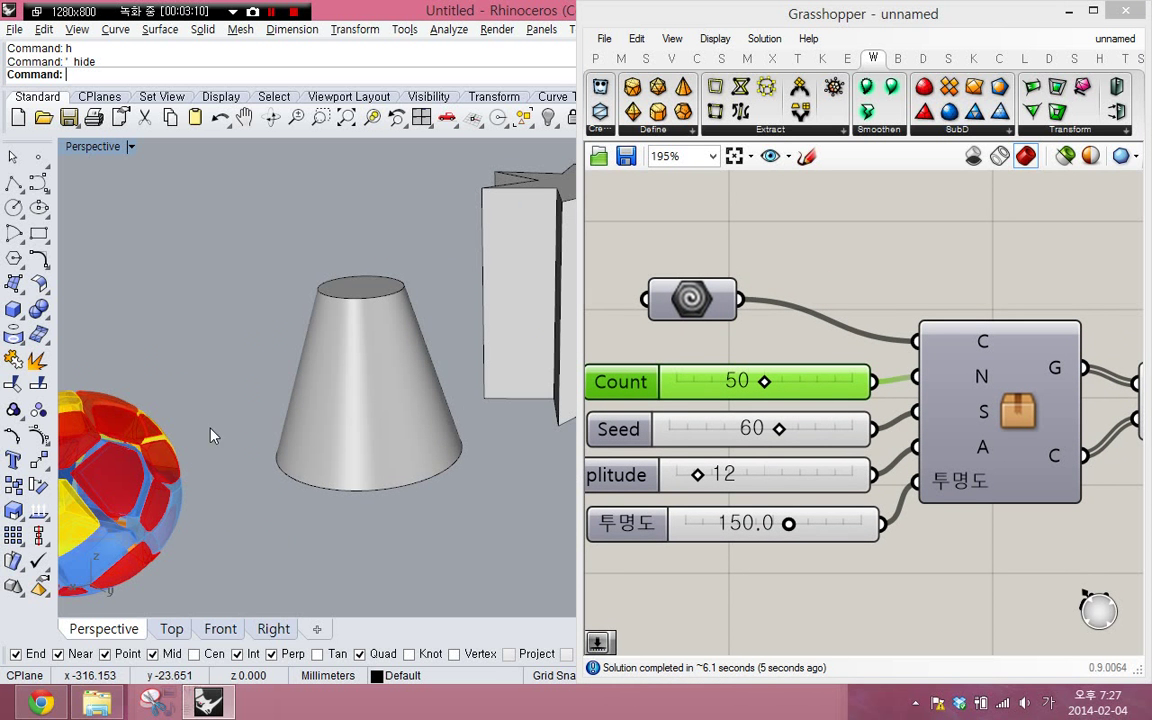
right_click_drag(431, 404, 378, 458, "shift")
left_click(370, 463)
right_click(685, 300)
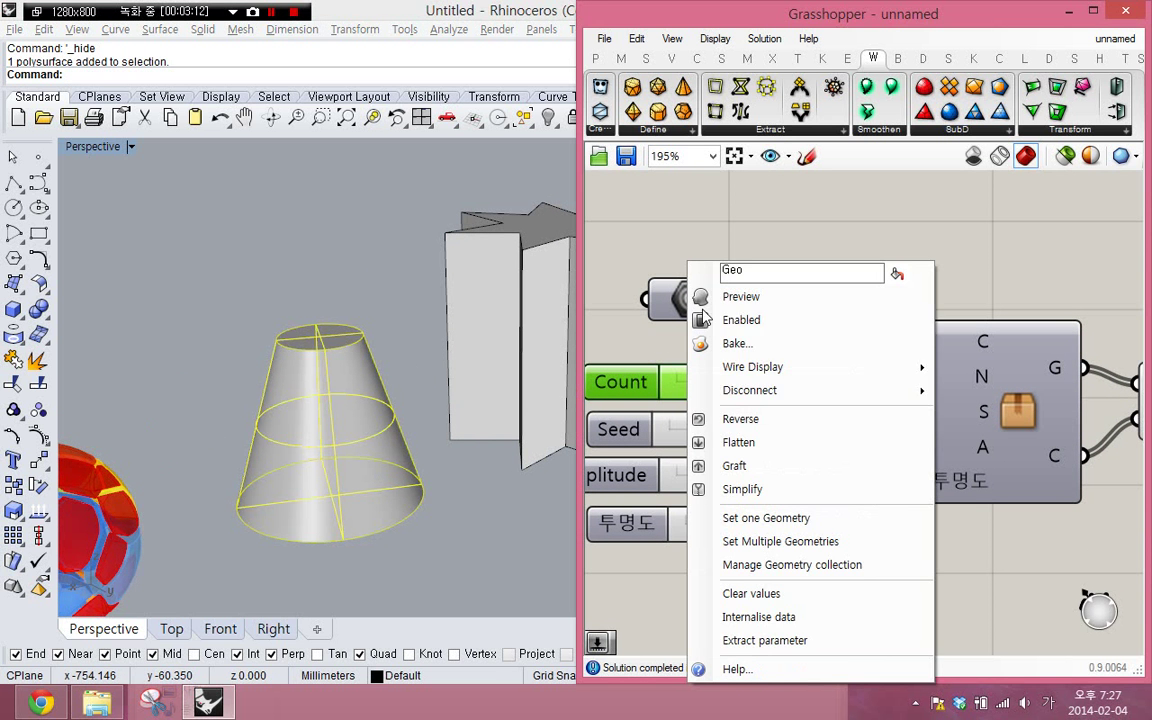
left_click(805, 514)
left_click(388, 502)
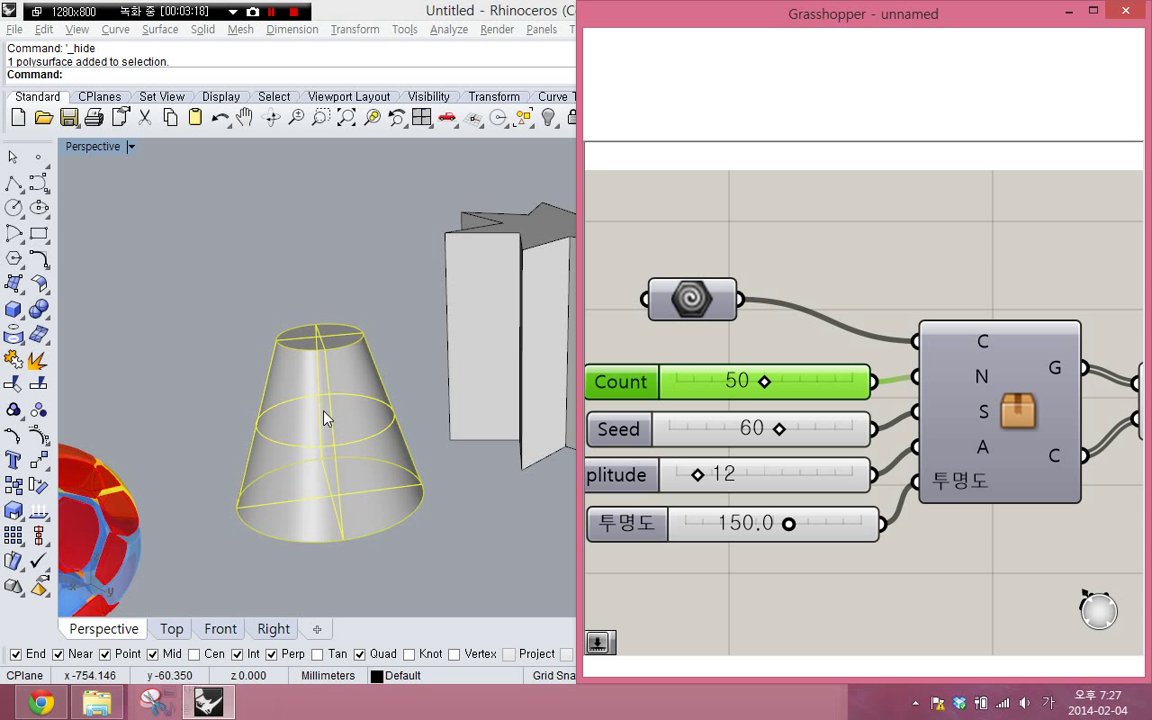
- Assign the star-shaped solid as the Geo parameter's single geometry in place of the truncated cone
right_click_drag(375, 437, 348, 546)
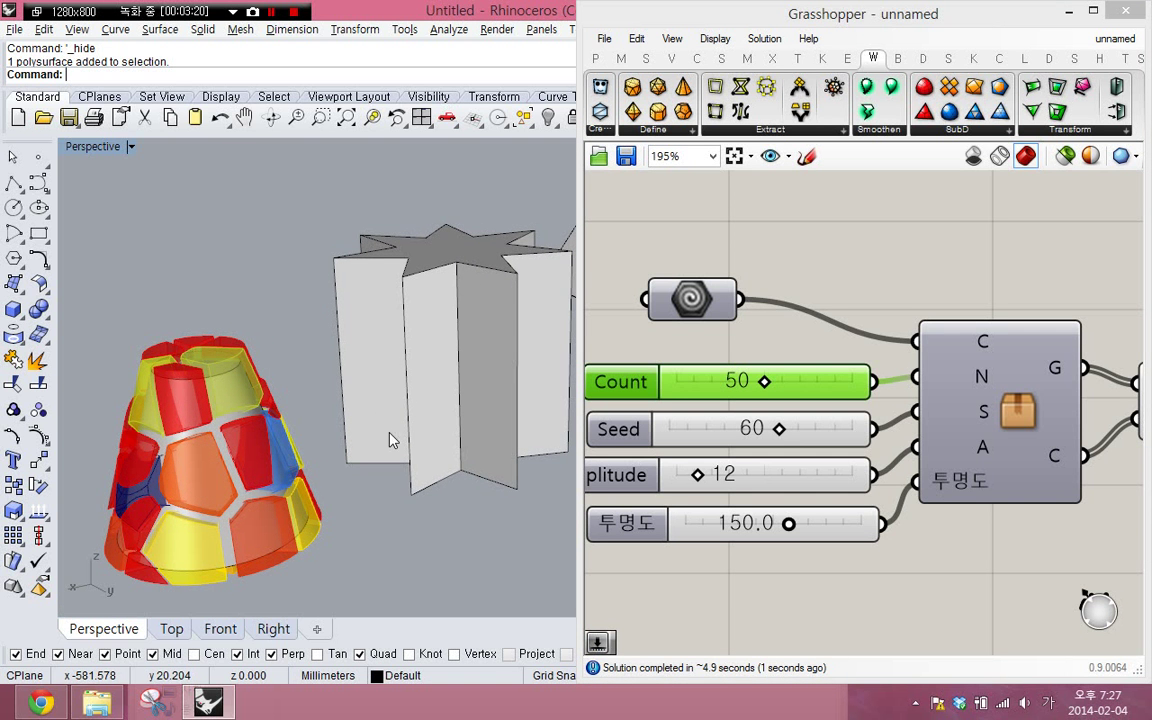
left_click(478, 381)
right_click_drag(478, 381, 358, 311)
right_click(712, 302)
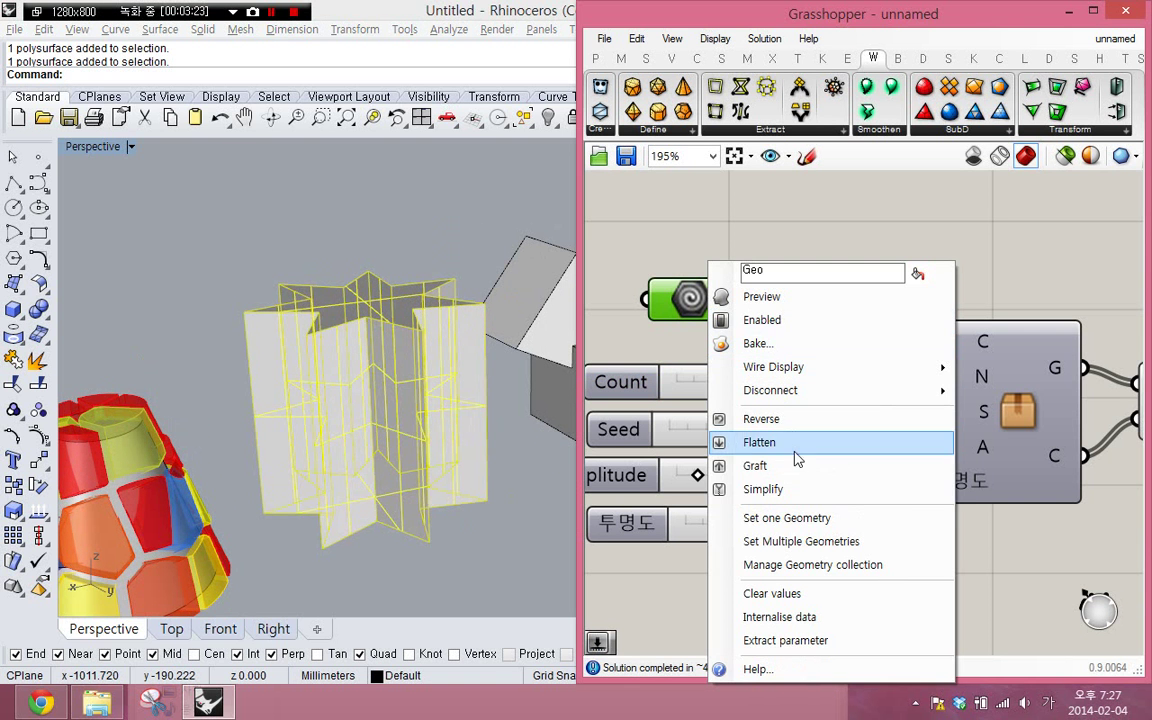
left_click(790, 518)
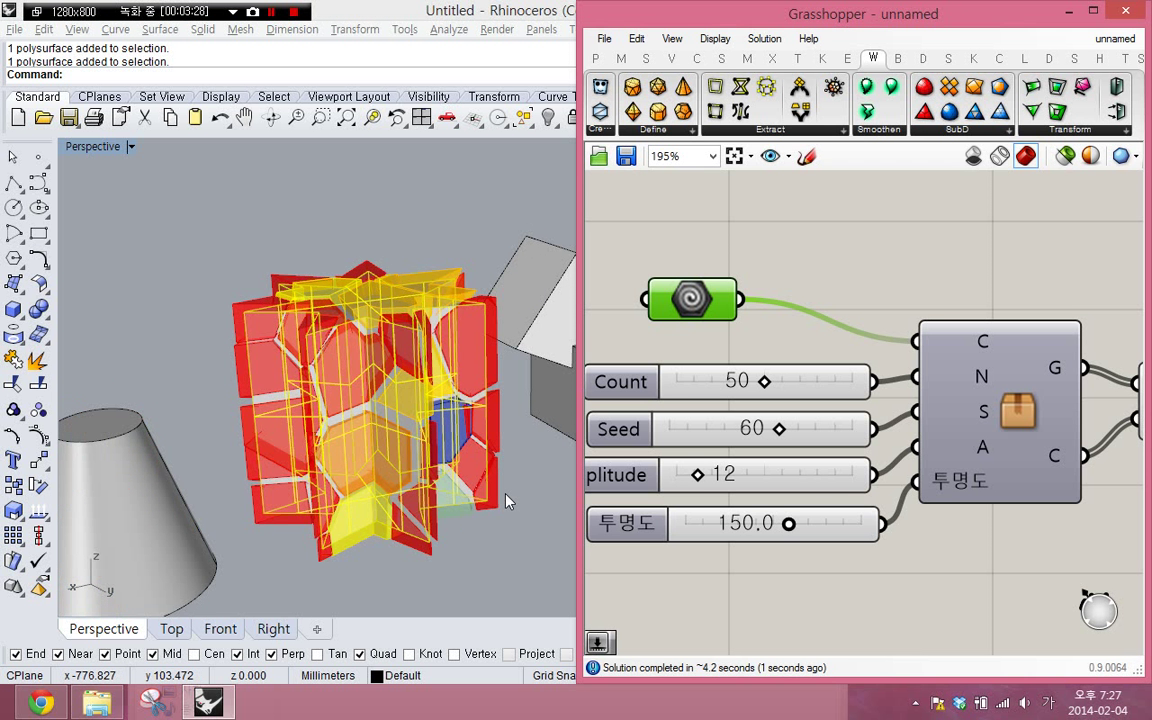
left_click(505, 493)
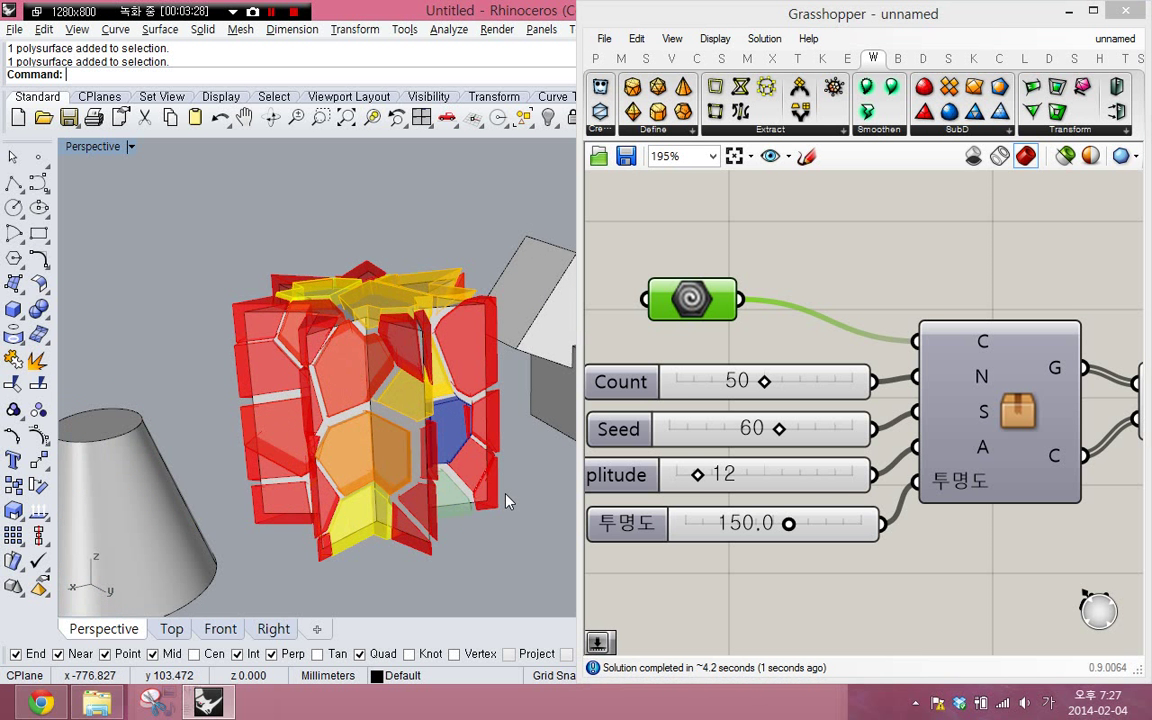
- Move the truncated cone onto the box and move the star-shaped solid over to overlap them both
scroll(505, 493, "down", 7)
right_click_drag(505, 493, 284, 493, "shift")
scroll(284, 493, "down", 2)
left_click_drag(200, 513, 475, 467)
left_click_drag(475, 467, 432, 393, "ctrl")
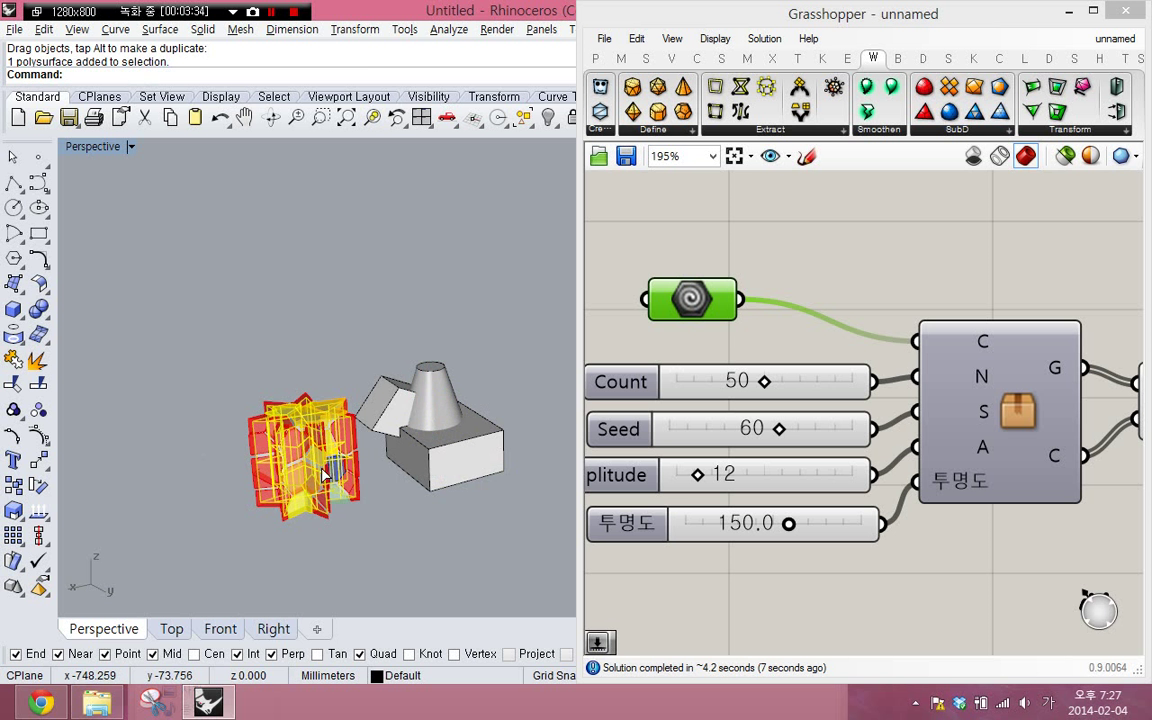
left_click_drag(320, 467, 466, 428)
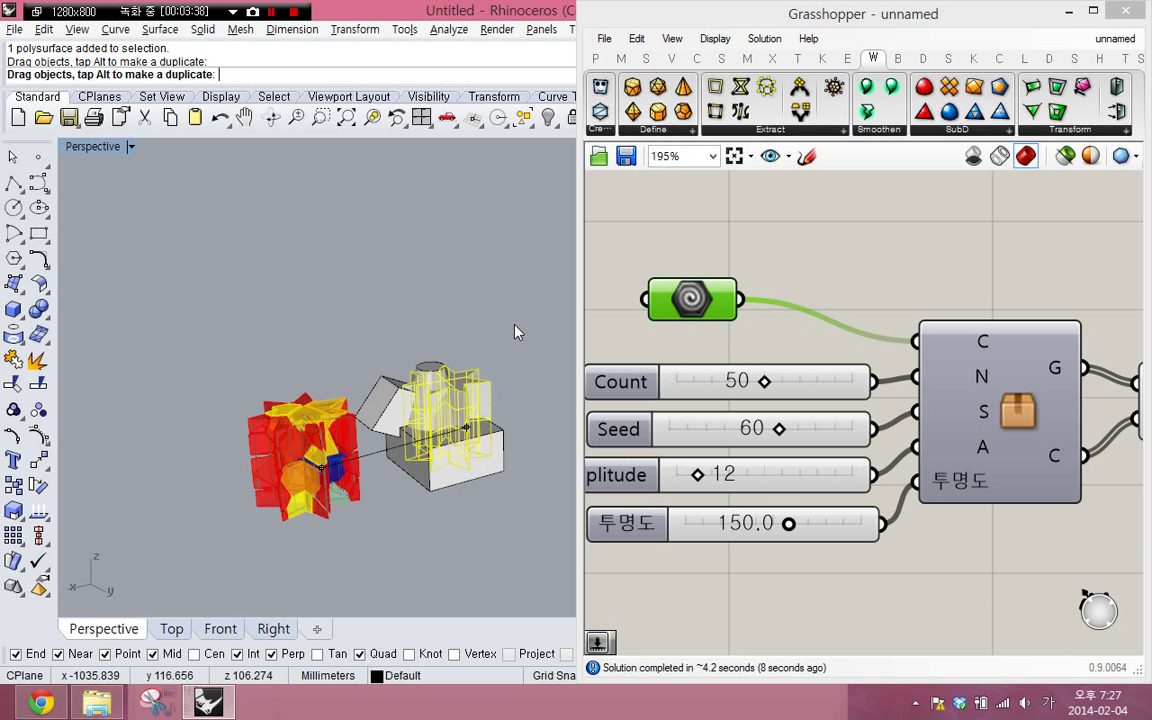
- Clear the values stored in the Geo parameter and adjust how the stacked solids overlap in the viewport
right_click(690, 302)
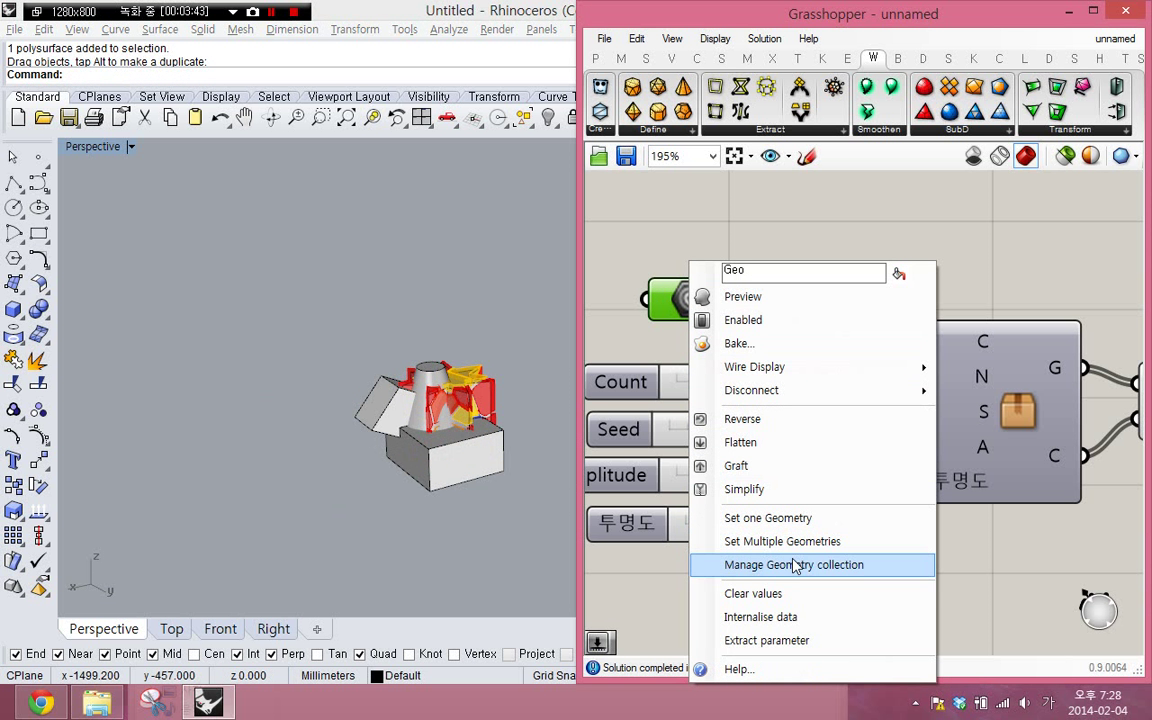
left_click(784, 596)
right_click_drag(405, 480, 346, 492)
scroll(393, 411, "up", 4)
left_click_drag(393, 411, 405, 375)
right_click_drag(425, 305, 285, 385)
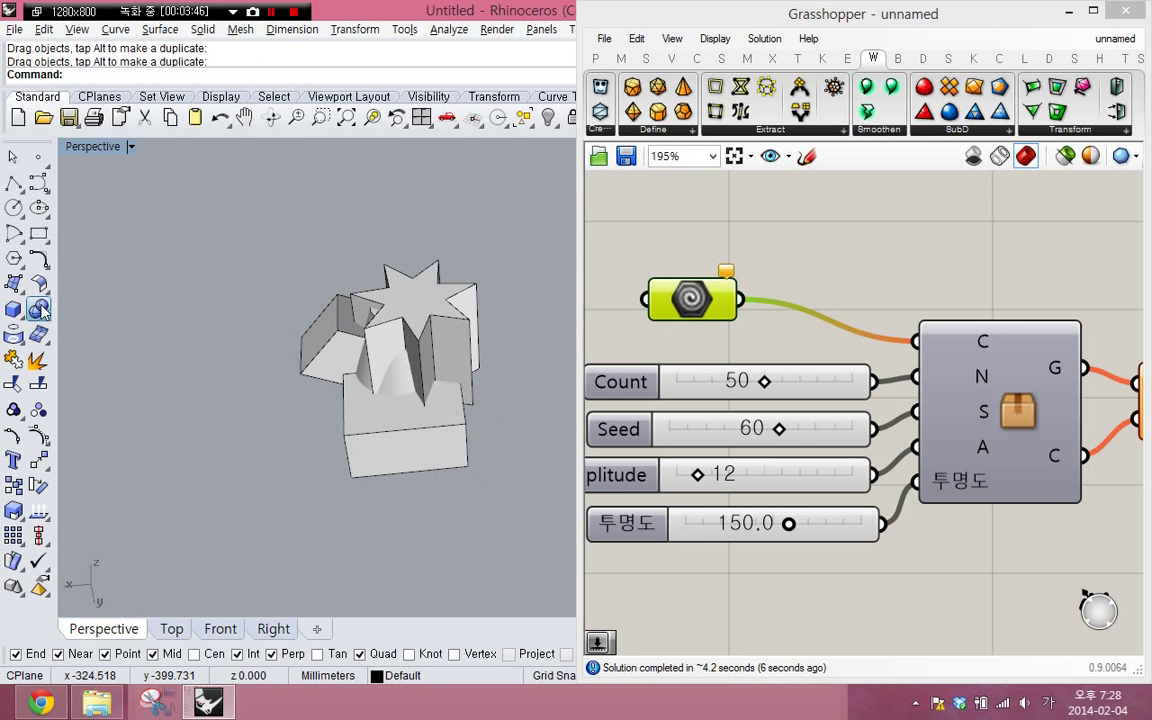
- Boolean-union the overlapping tilted block, star-shaped solid, truncated cone and box into one solid
left_click(39, 309)
left_click(320, 366)
left_click(402, 345)
right_click(403, 346)
right_click(407, 343)
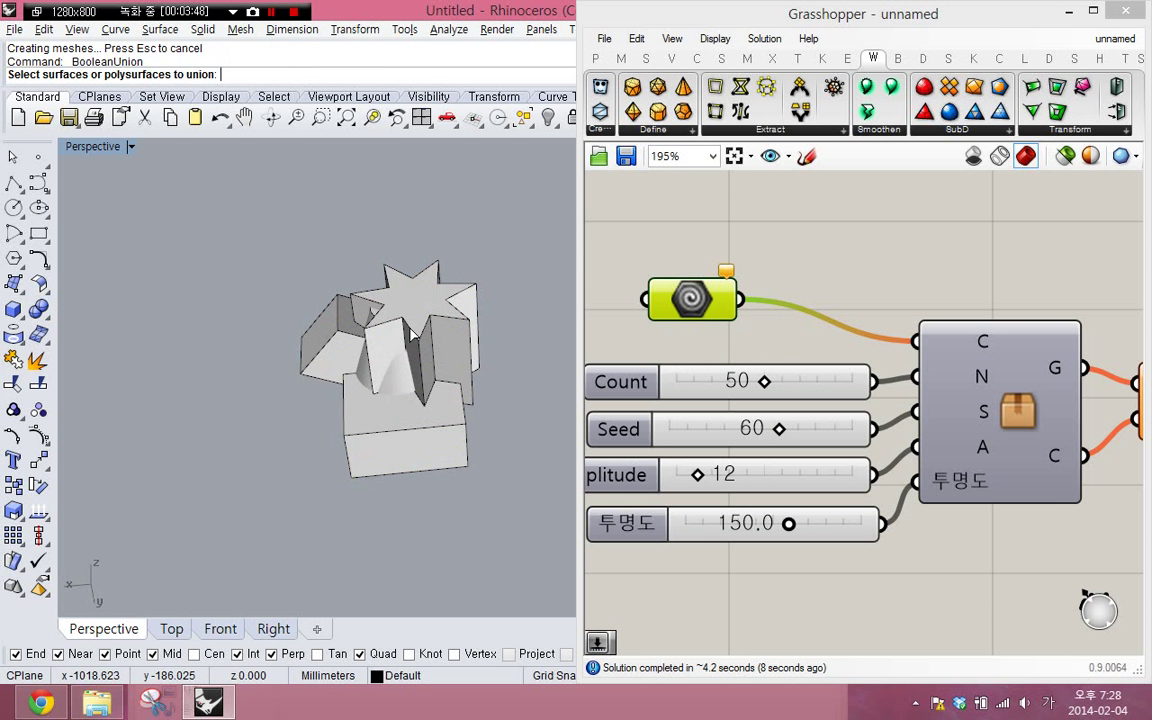
left_click(408, 342)
left_click(397, 364)
key("Return")
- Show all the hidden objects in the Rhino model again
scroll(237, 423, "down", 3)
type("ㄴ")
key("Return")
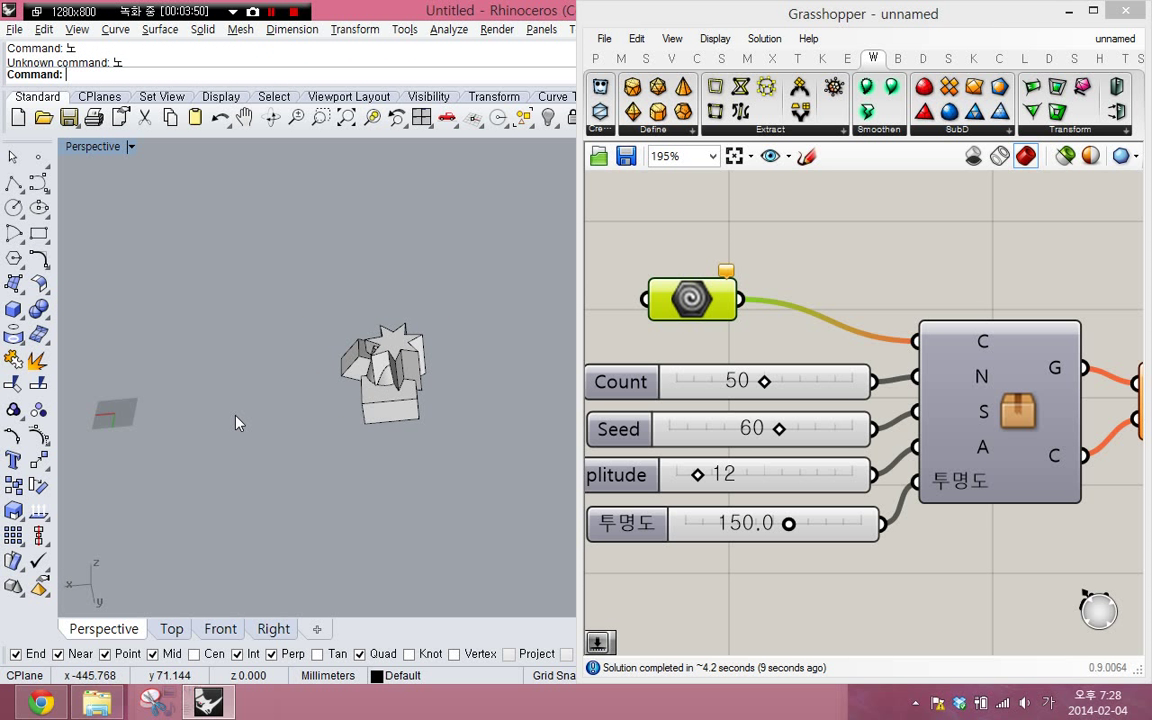
key("ctrl+alt+h")
scroll(234, 419, "down", 1)
- Move the sphere and the cylinder over to the merged solid so that they overlap it
left_click(190, 411)
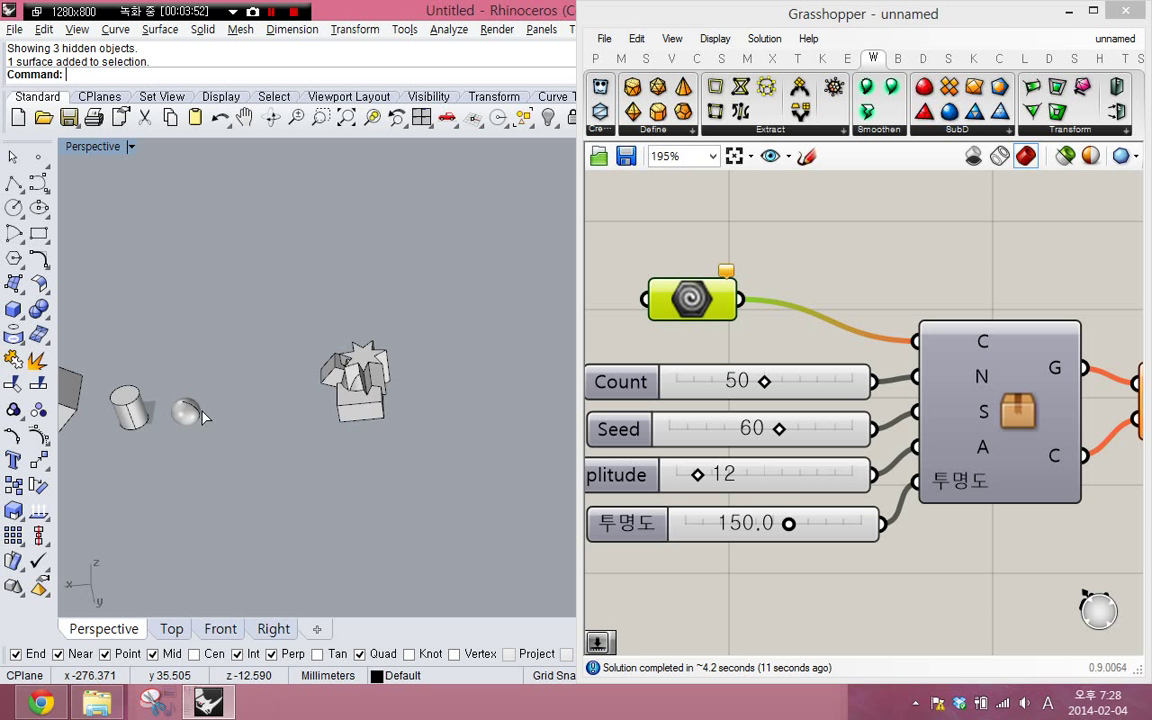
left_click_drag(190, 411, 364, 403)
left_click_drag(131, 418, 331, 399)
- Boolean-union the merged compound solid with the overlapping cylinder
left_click(350, 403)
scroll(332, 402, "up", 6)
left_click(315, 402, "shift")
right_click_drag(318, 400, 378, 422)
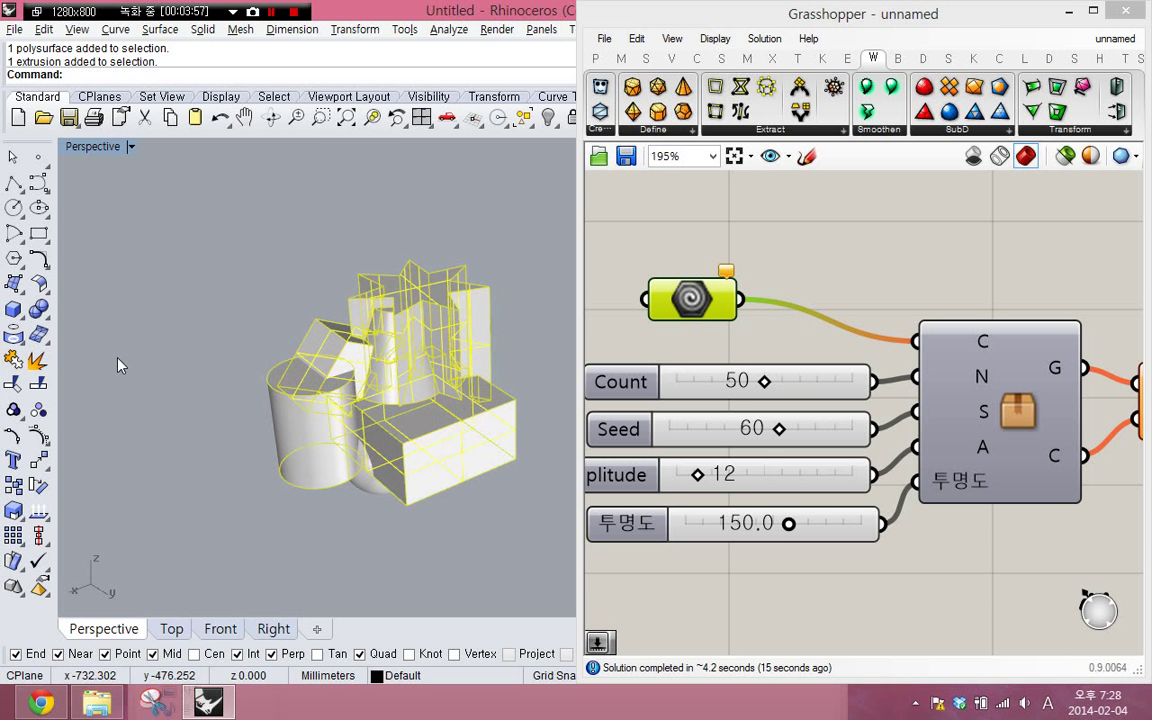
left_click(39, 312)
left_click(304, 456)
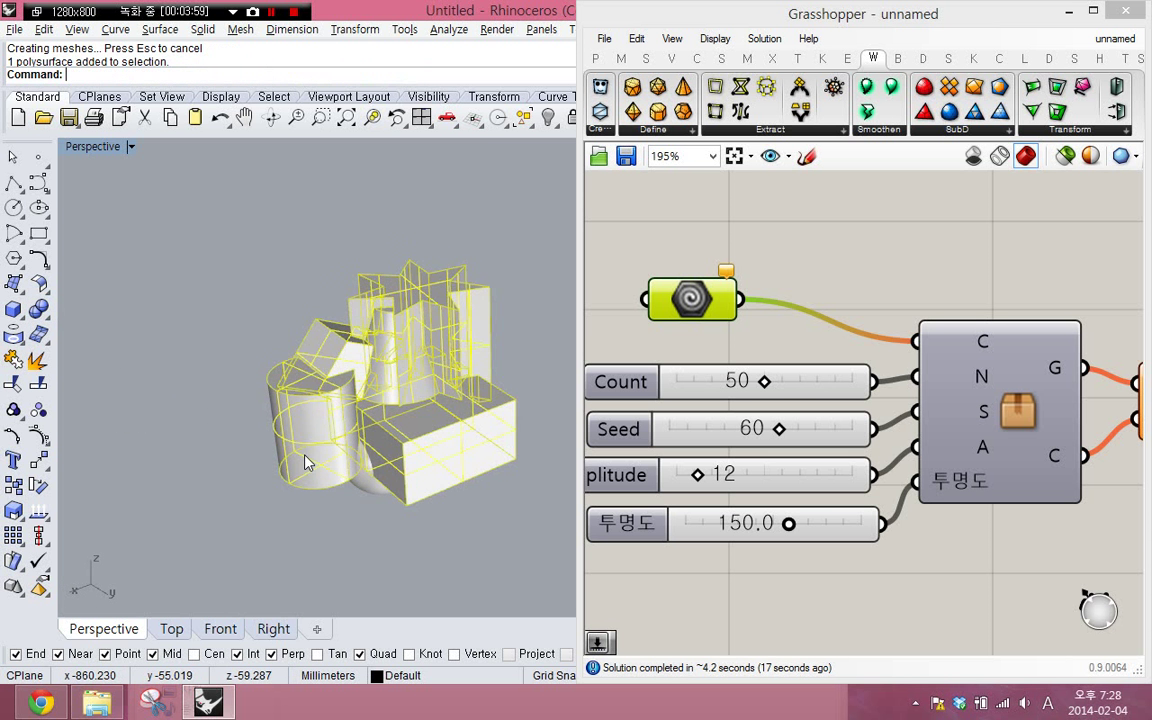
- Boolean-union the sphere with the compound solid that includes the cylinder
left_click(361, 473)
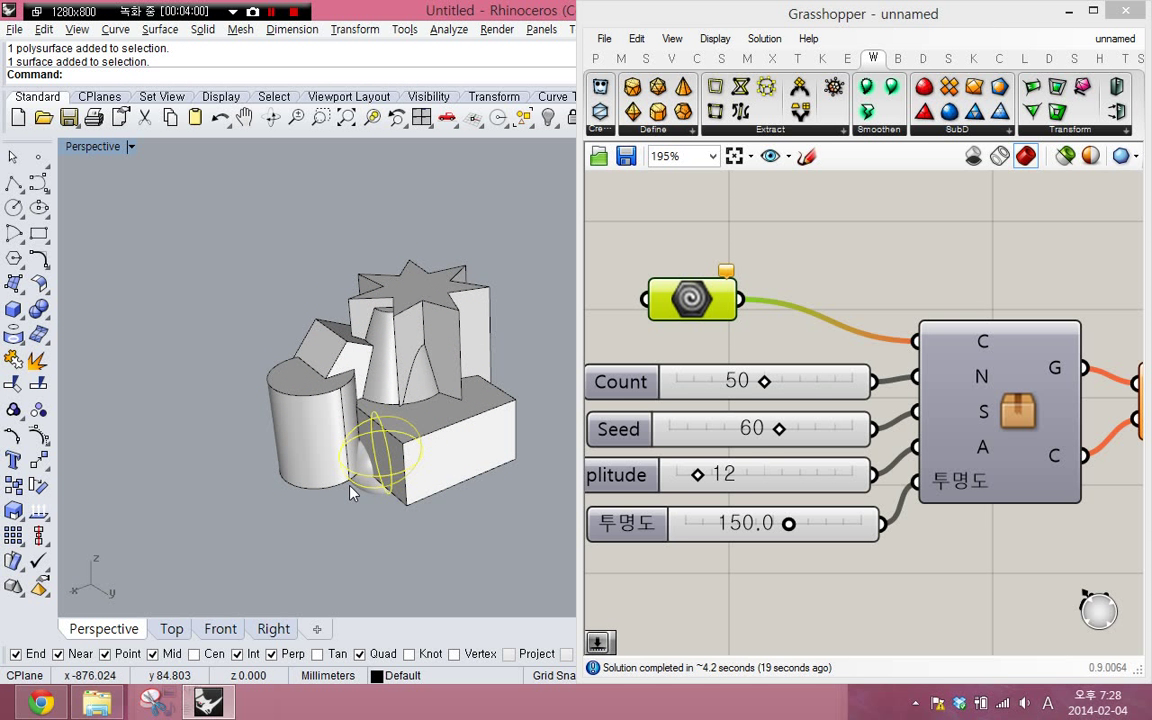
right_click(350, 486)
left_click(342, 464)
left_click(362, 473)
key("Return")
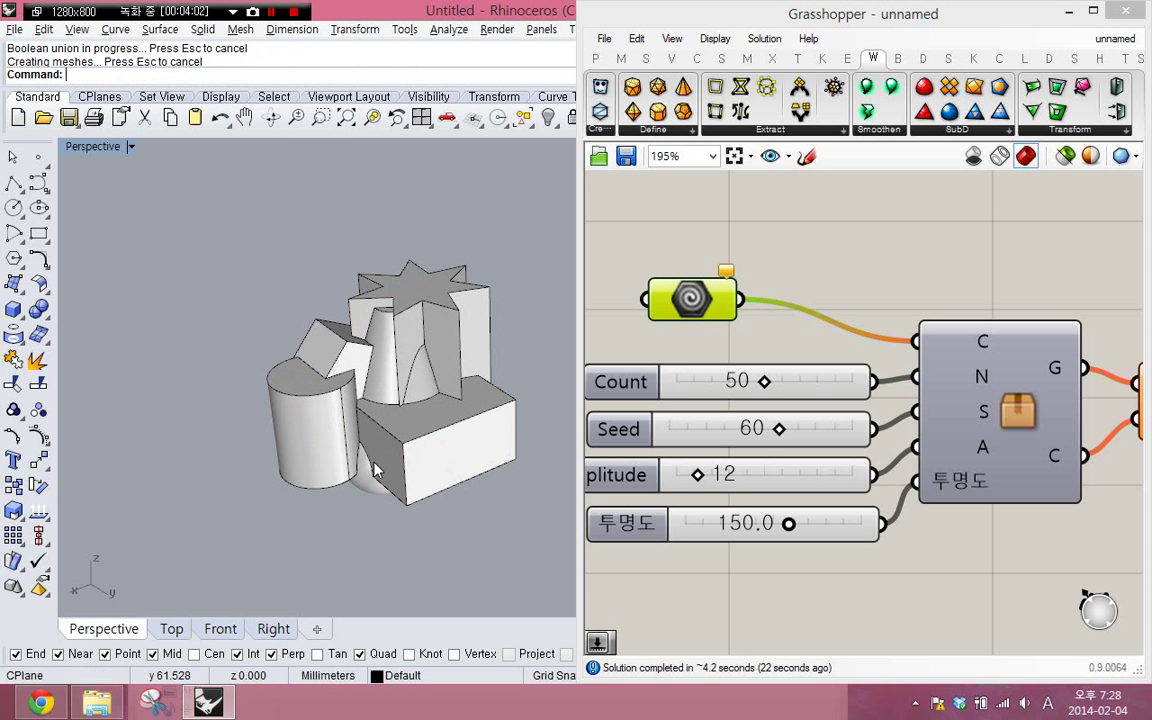
- Assign the complete merged solid as the single geometry of the Geo parameter and hide the source solid in the Rhino model
left_click(339, 421)
right_click(690, 285)
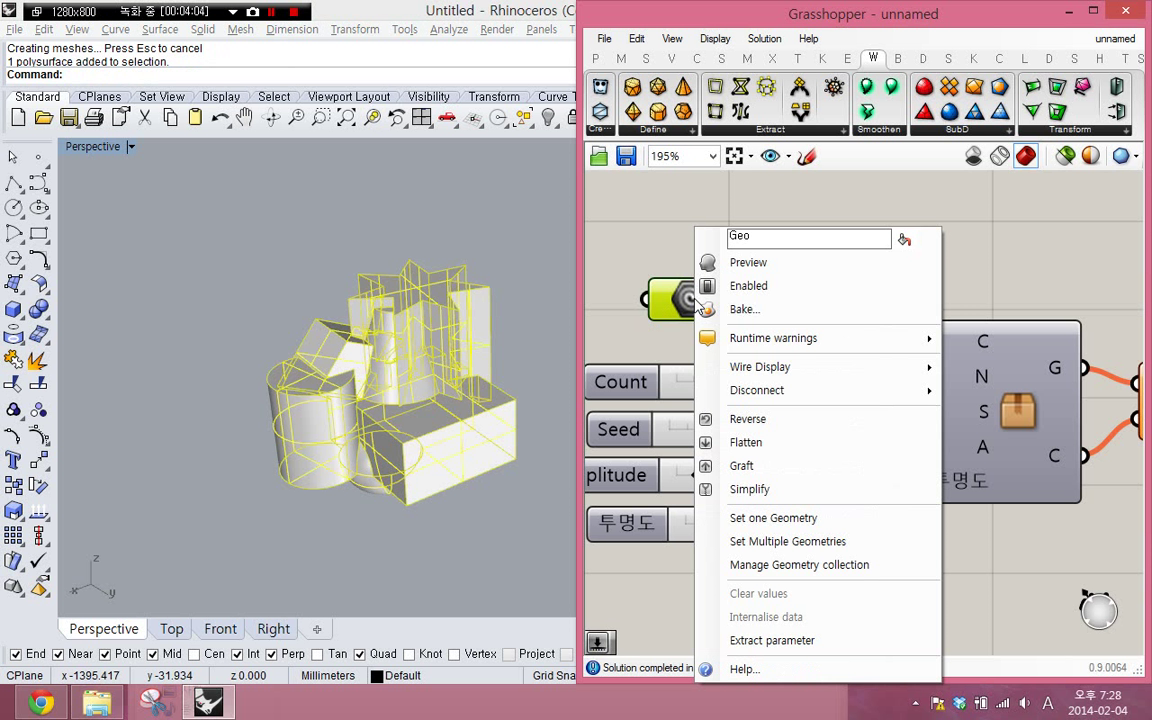
left_click(816, 518)
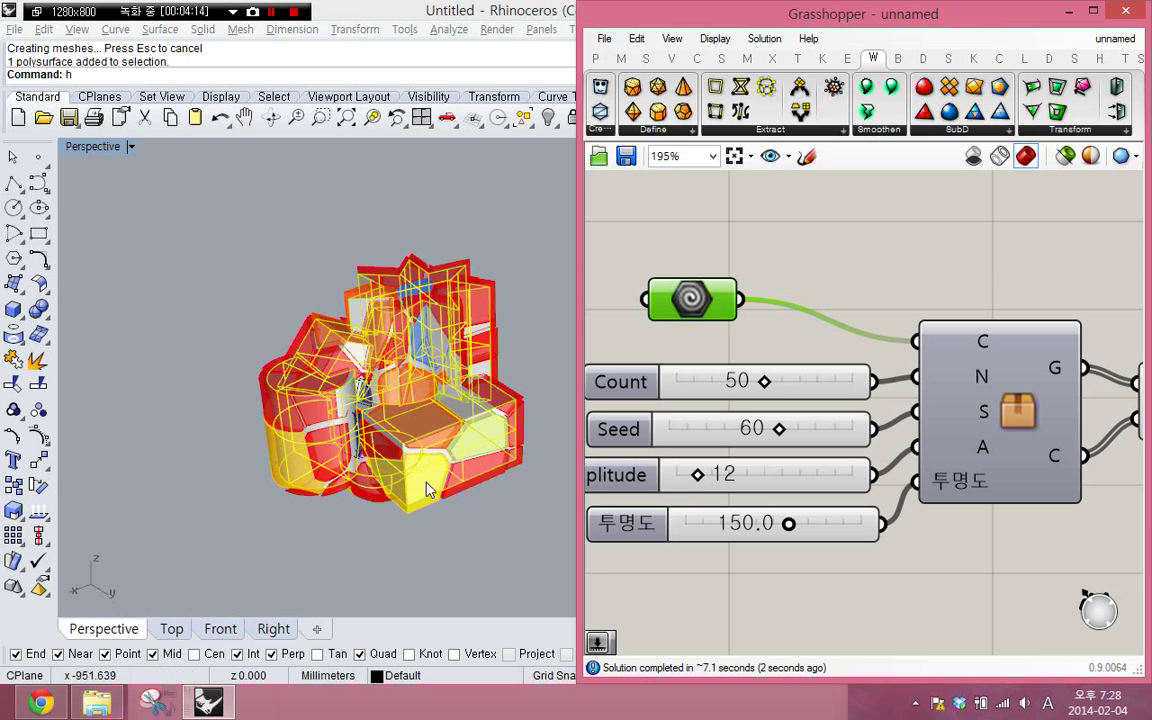
type("h")
key("Return")
- Set the Amplitude slider to 60
right_click_drag(448, 467, 714, 392)
scroll(420, 398, "up", 8)
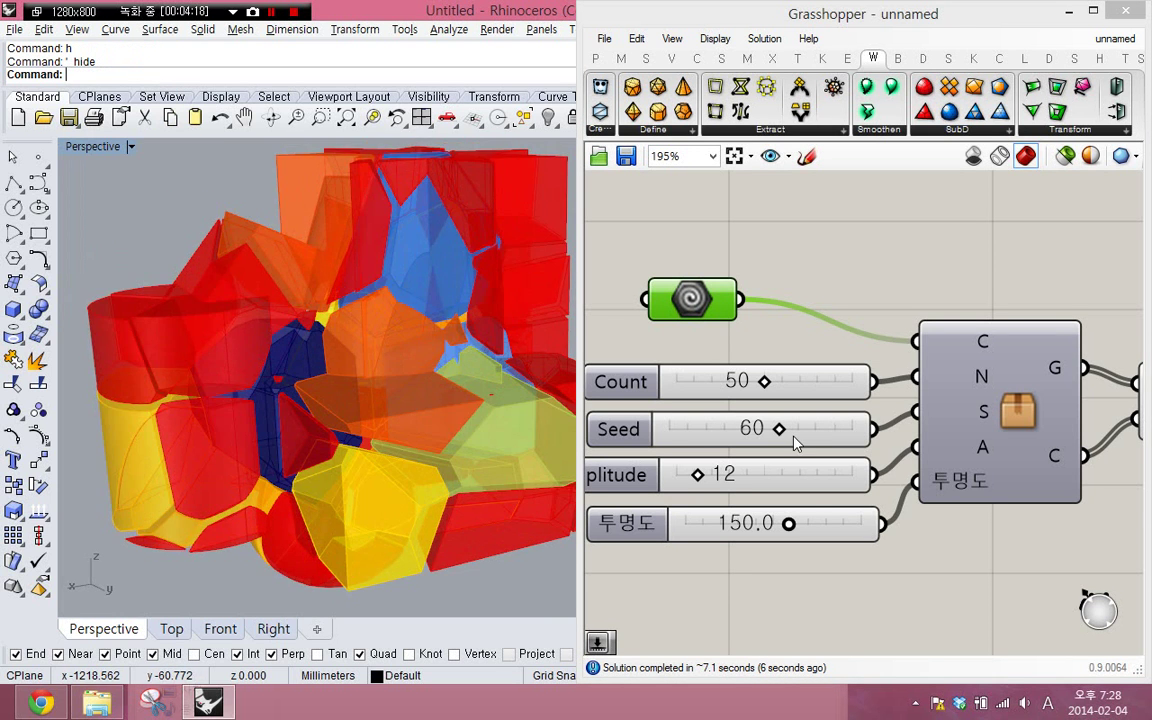
double_click(715, 474)
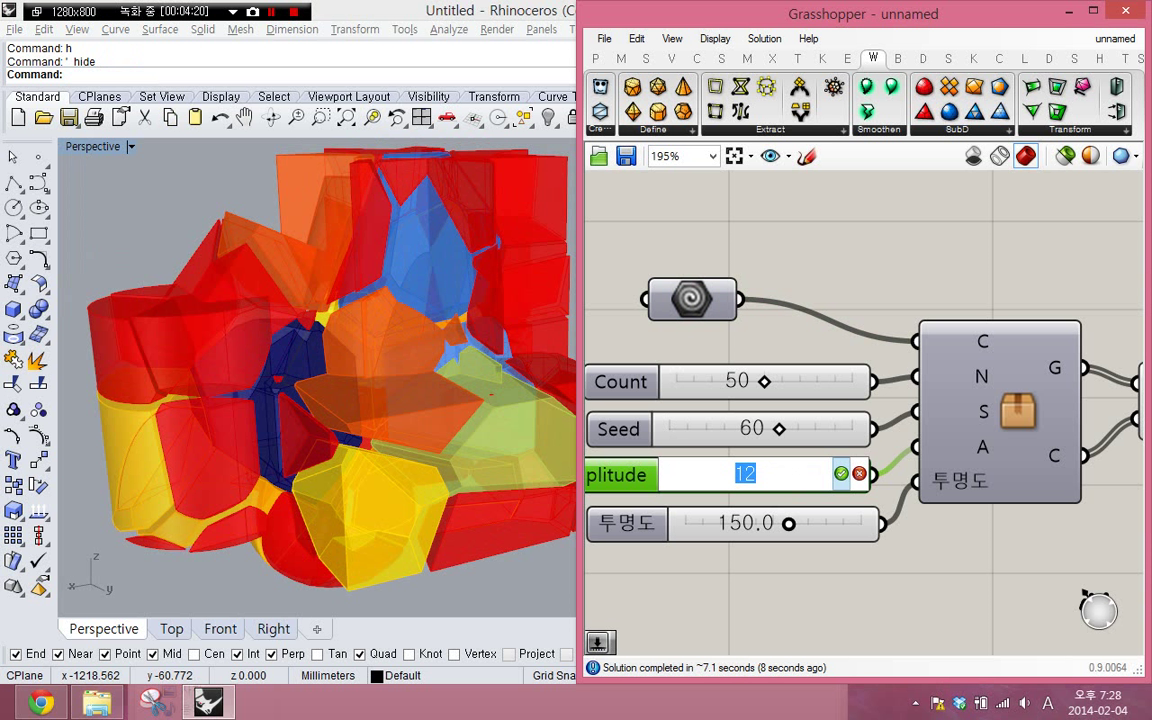
type("60")
left_click(859, 474)
double_click(839, 472)
type("60")
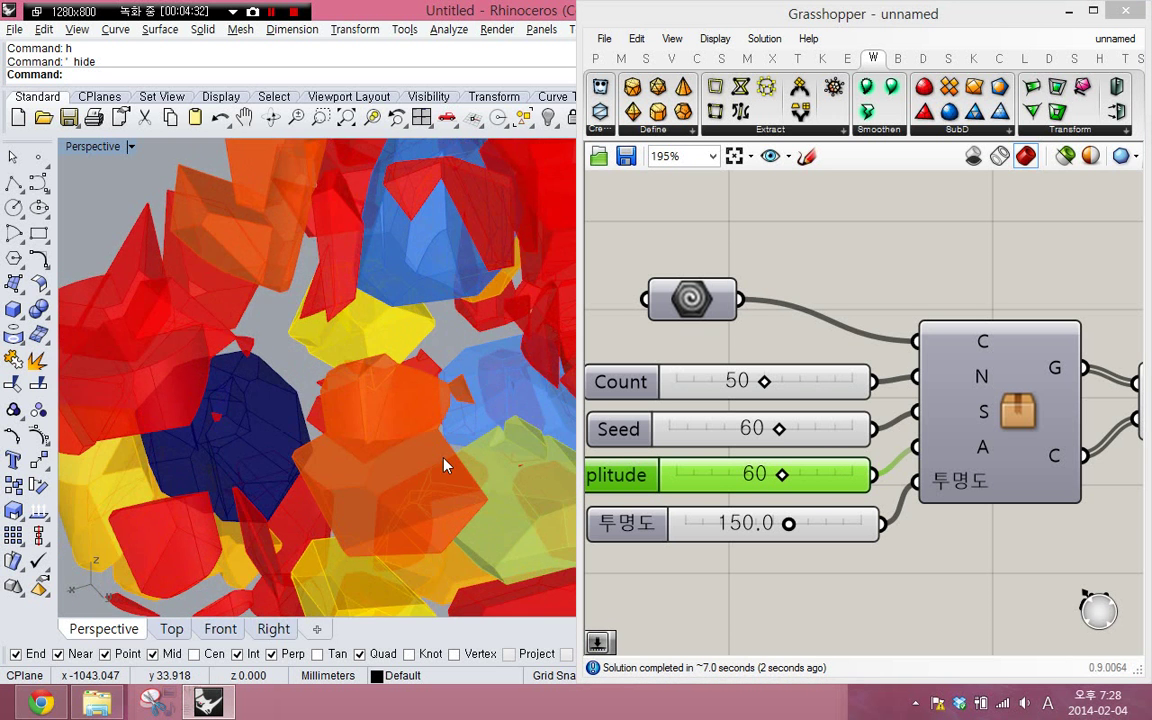
- Set the Amplitude slider to 100
scroll(445, 465, "down", 4)
double_click(815, 481)
type("10")
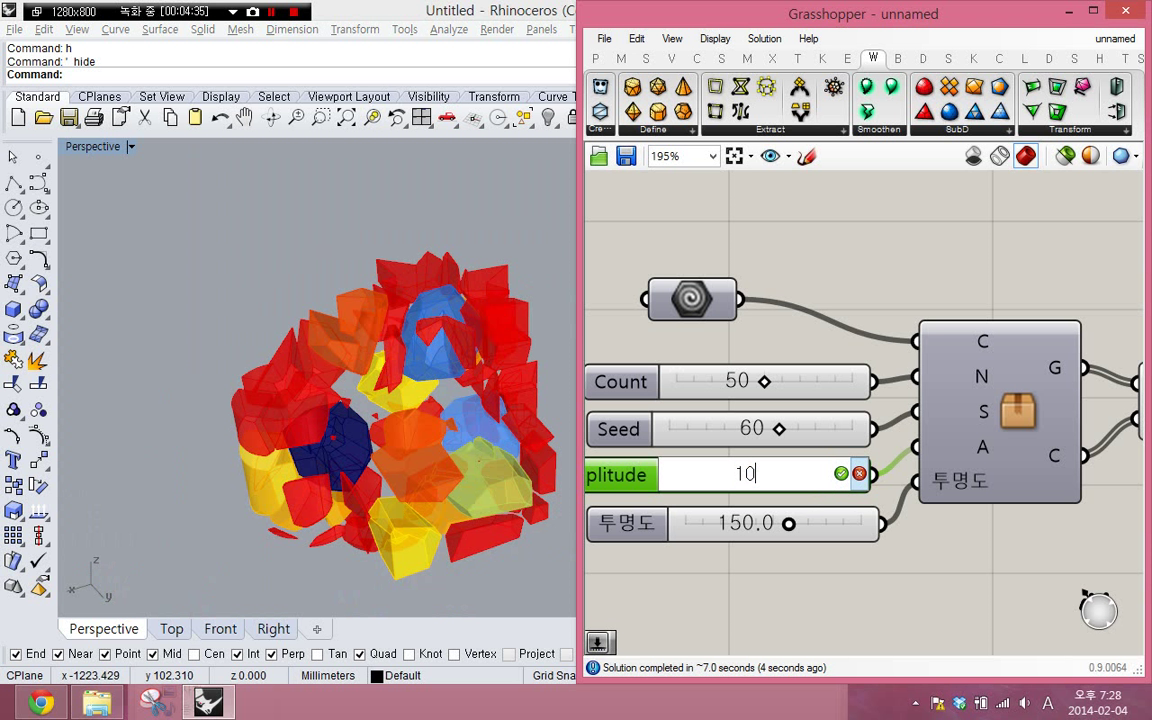
type("0")
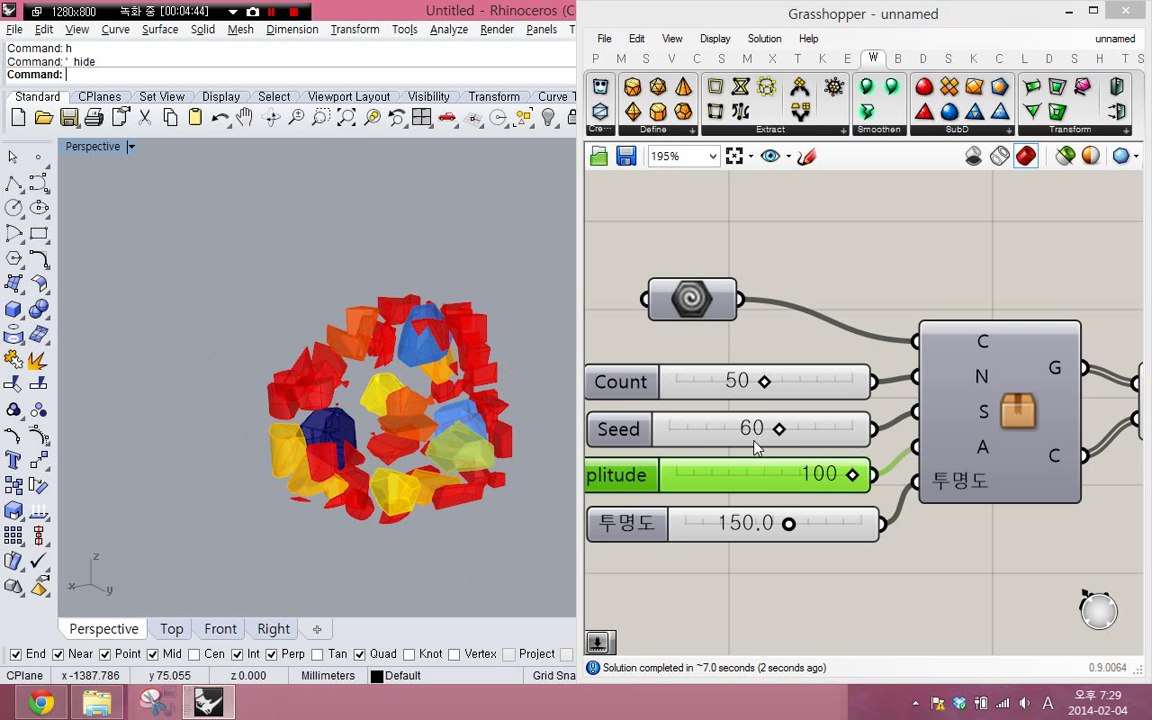
- Open the password-protected Voronoi cluster for editing
right_click_drag(976, 420, 828, 383)
left_click(873, 368)
double_click(872, 366)
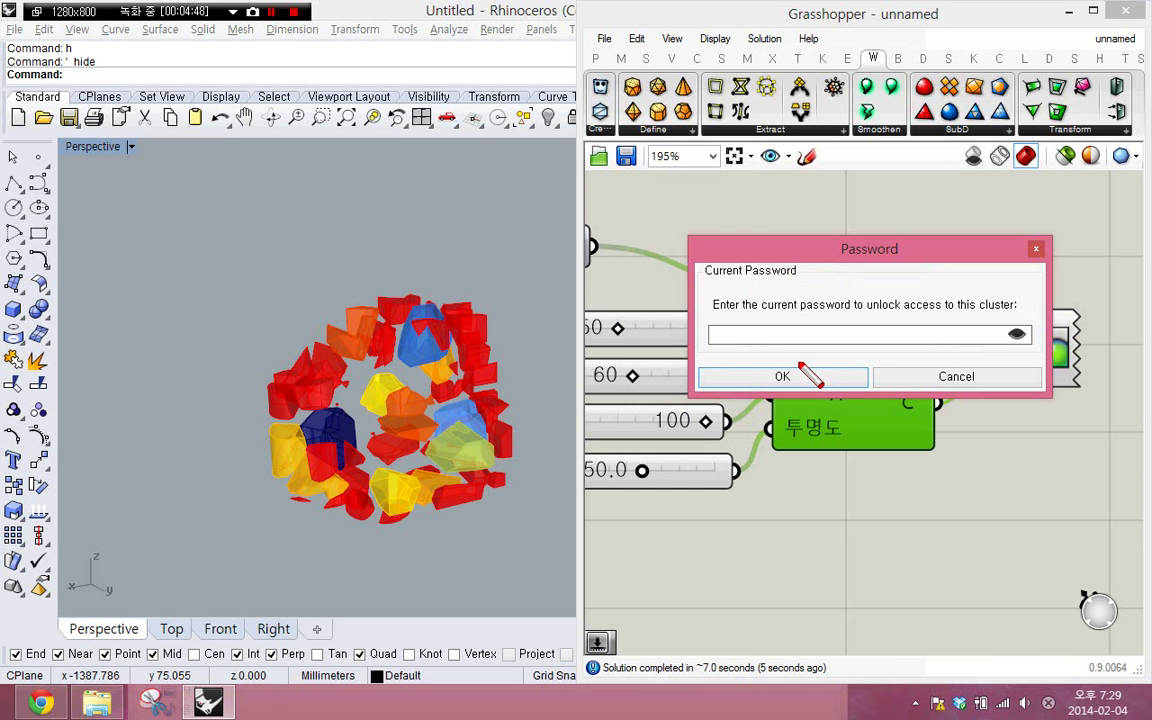
mouse_move(715, 343)
left_mouse_down()
mouse_move(700, 440)
mouse_move(718, 490)
mouse_move(768, 518)
mouse_move(754, 571)
mouse_move(790, 559)
mouse_move(793, 590)
left_mouse_up()
left_click_drag(812, 522, 811, 600)
mouse_move(877, 527)
left_mouse_down()
mouse_move(887, 558)
mouse_move(898, 556)
mouse_move(903, 603)
left_mouse_up()
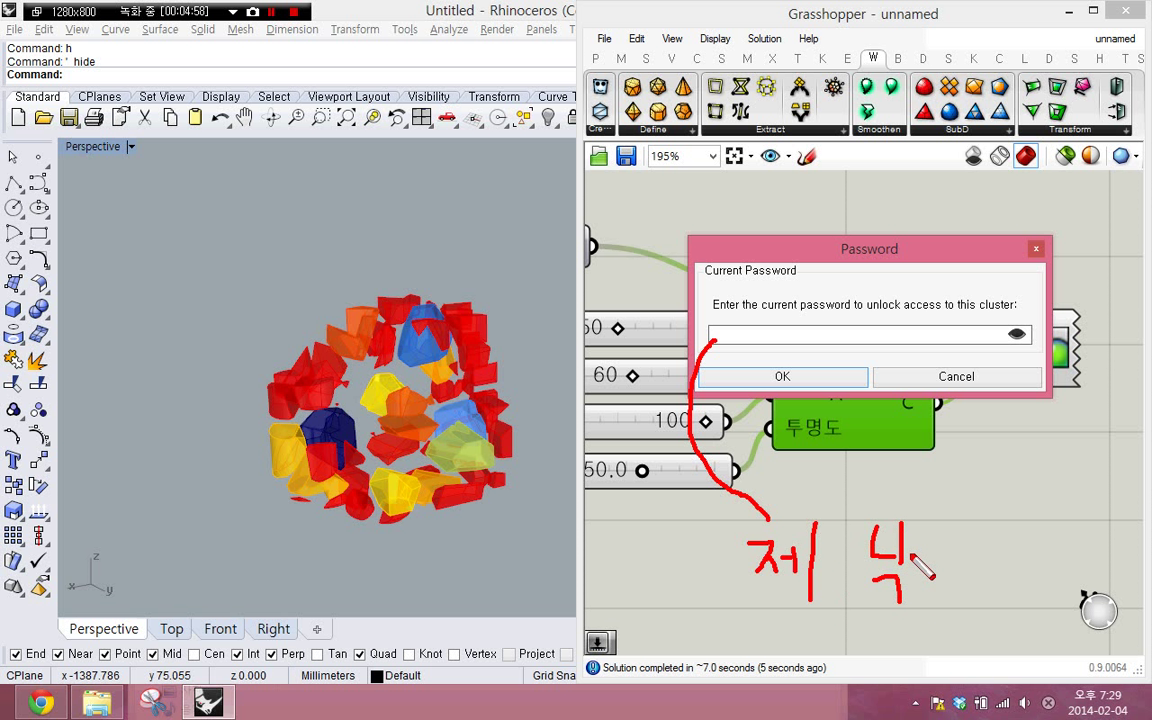
mouse_move(917, 553)
left_mouse_down()
mouse_move(953, 590)
mouse_move(951, 573)
left_mouse_up()
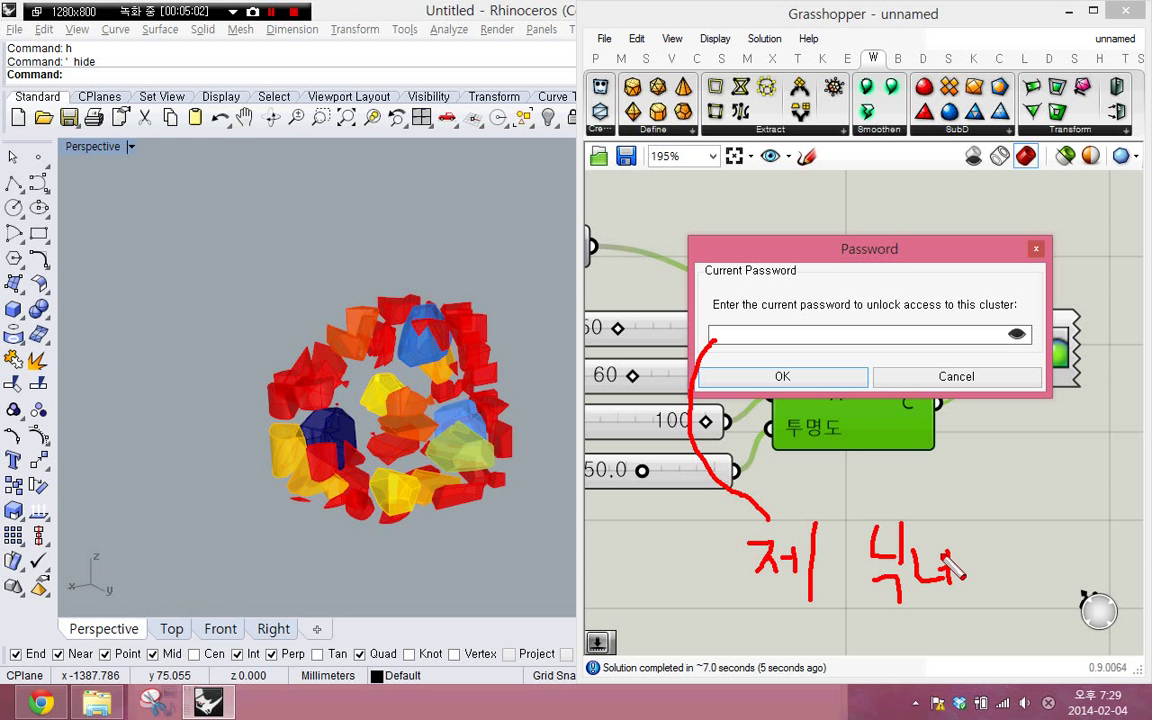
key("Escape")
key("alt+Tab")
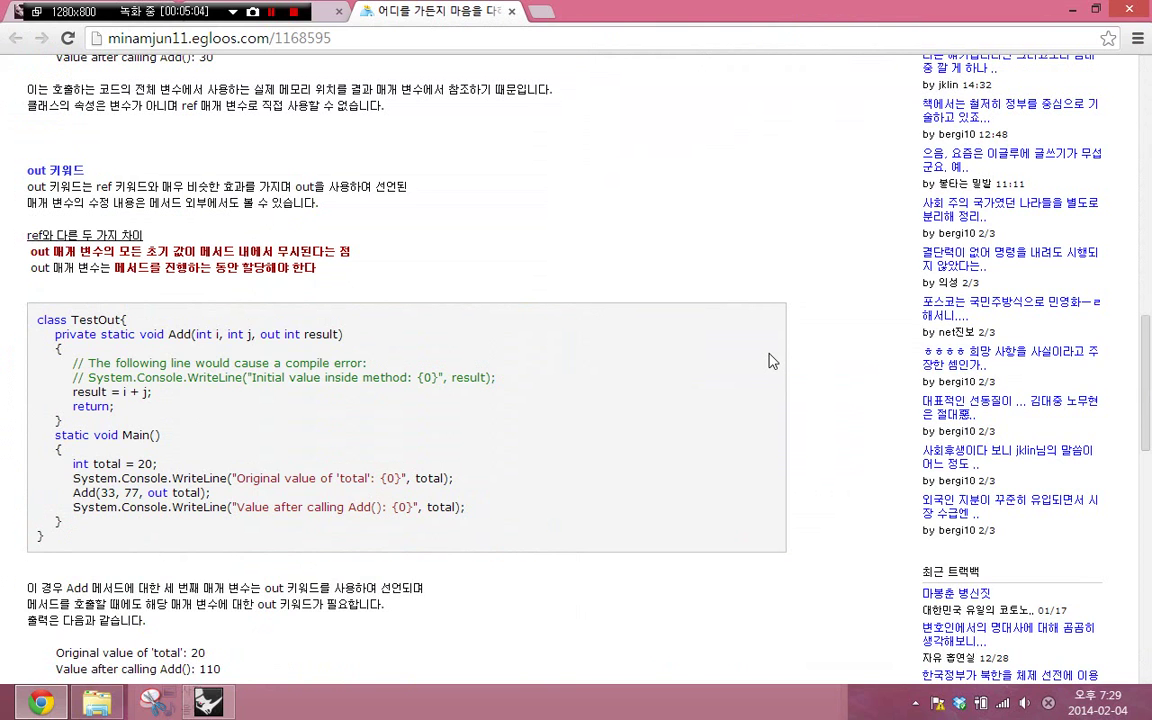
key("alt+Tab")
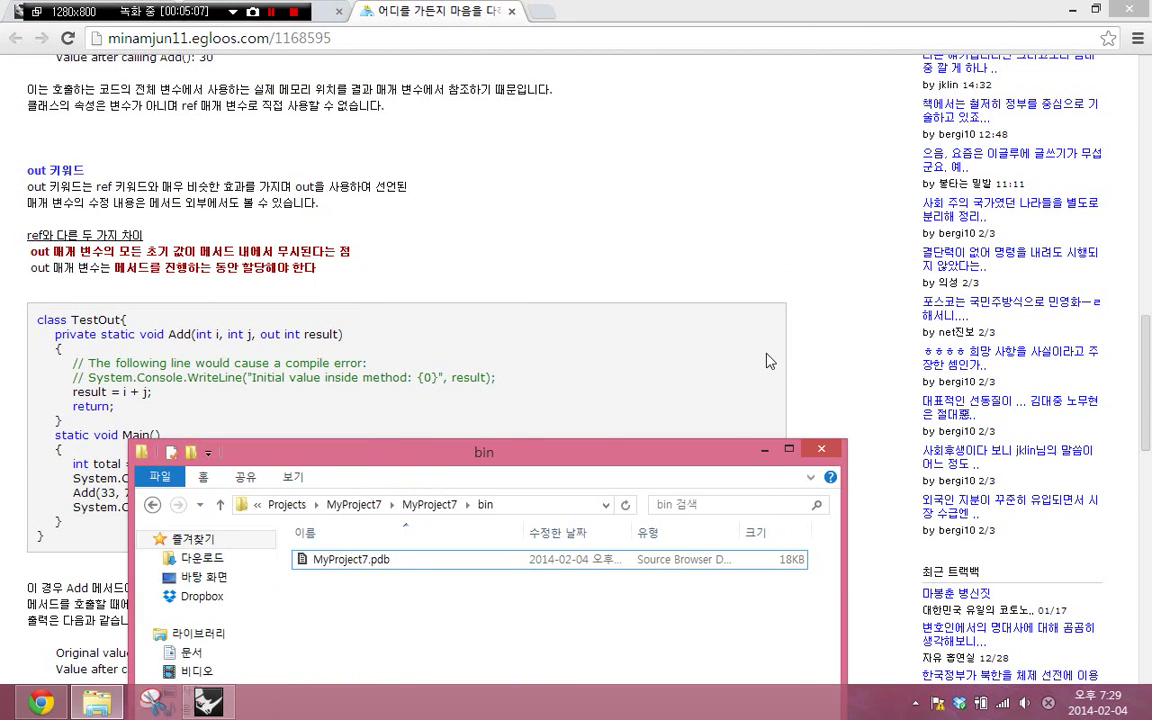
key("alt+Tab")
key("alt+Tab")
key("alt+Tab")
left_click(766, 367)
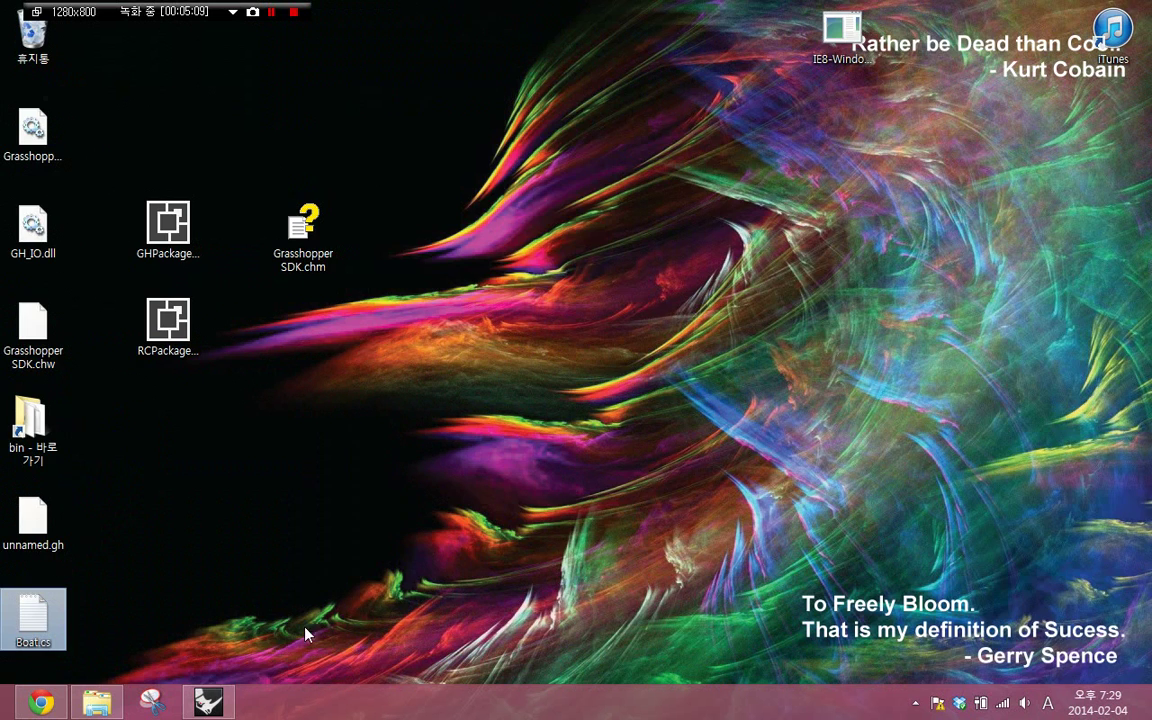
left_click(208, 702)
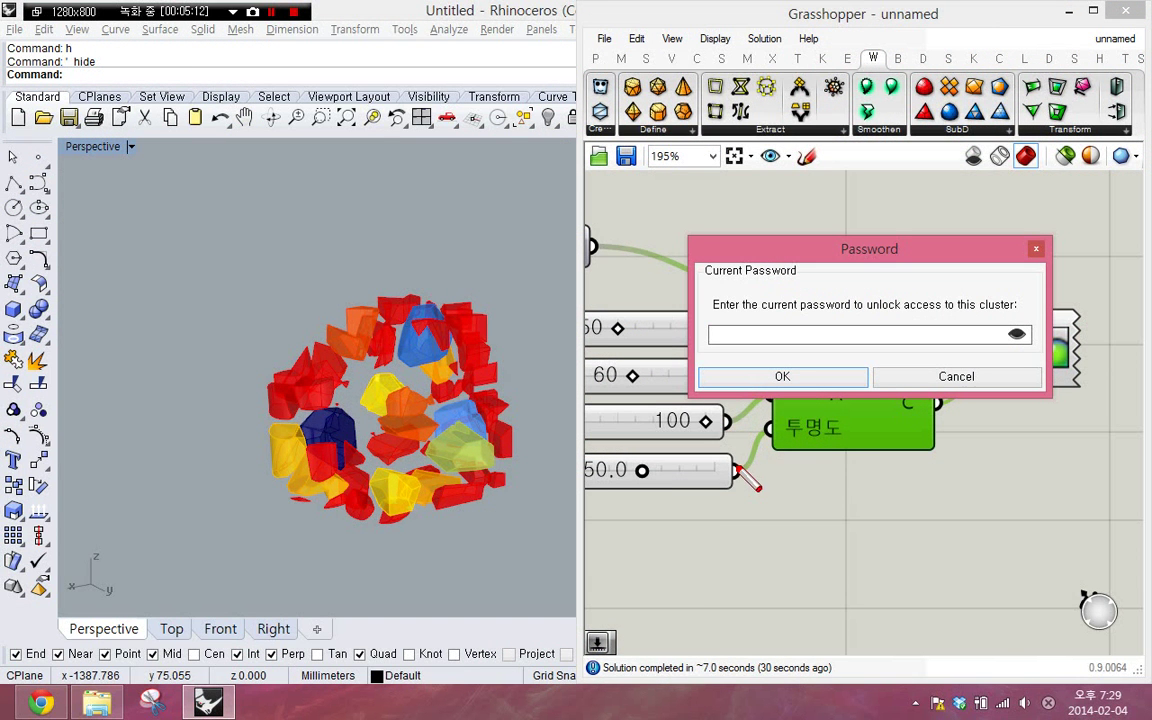
mouse_move(681, 568)
left_mouse_down()
mouse_move(713, 512)
mouse_move(733, 566)
mouse_move(745, 541)
mouse_move(756, 566)
mouse_move(773, 543)
mouse_move(810, 570)
left_mouse_up()
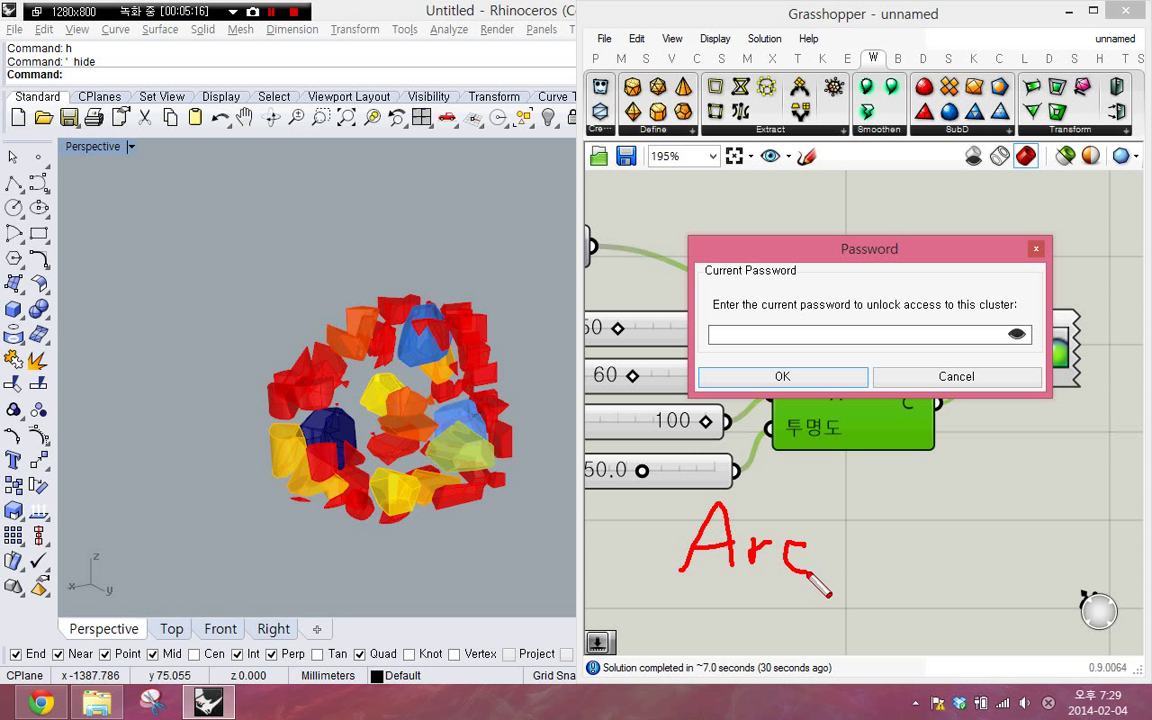
mouse_move(826, 487)
left_mouse_down()
mouse_move(828, 570)
mouse_move(853, 566)
mouse_move(884, 531)
left_mouse_up()
left_click_drag(871, 545, 880, 568)
mouse_move(888, 546)
left_mouse_down()
mouse_move(926, 543)
mouse_move(909, 571)
left_mouse_up()
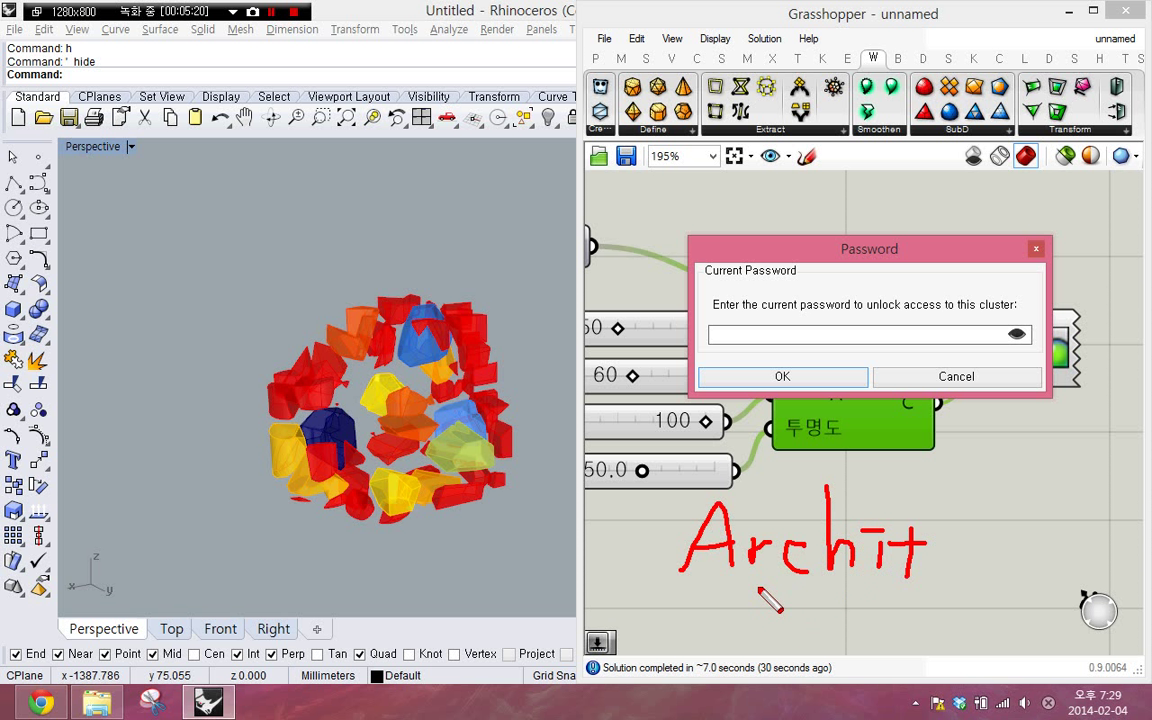
mouse_move(745, 583)
left_mouse_down()
mouse_move(707, 586)
mouse_move(676, 503)
mouse_move(760, 553)
mouse_move(720, 580)
left_mouse_up()
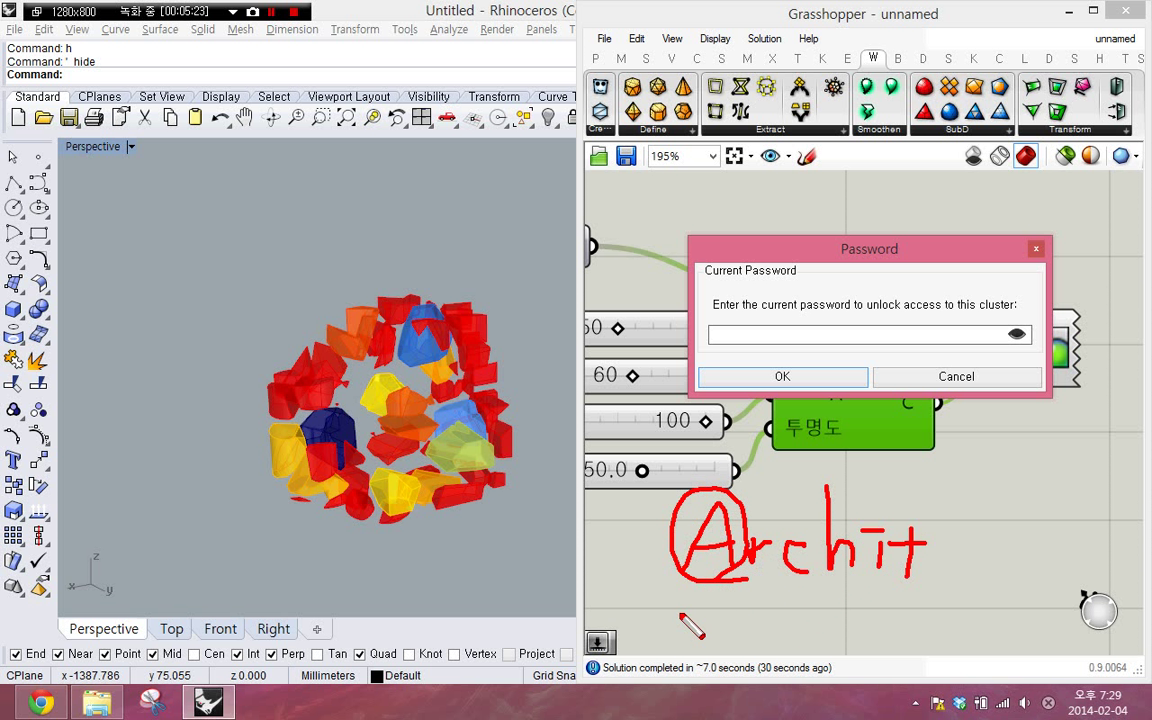
mouse_move(673, 616)
left_mouse_down()
mouse_move(710, 614)
mouse_move(676, 638)
mouse_move(729, 640)
mouse_move(743, 621)
mouse_move(746, 650)
left_mouse_up()
mouse_move(745, 597)
left_mouse_down()
mouse_move(747, 612)
mouse_move(778, 620)
mouse_move(758, 635)
mouse_move(784, 643)
mouse_move(818, 612)
mouse_move(798, 642)
left_mouse_up()
mouse_move(806, 626)
left_mouse_down()
mouse_move(834, 655)
mouse_move(856, 621)
mouse_move(891, 627)
left_mouse_up()
left_click(888, 643)
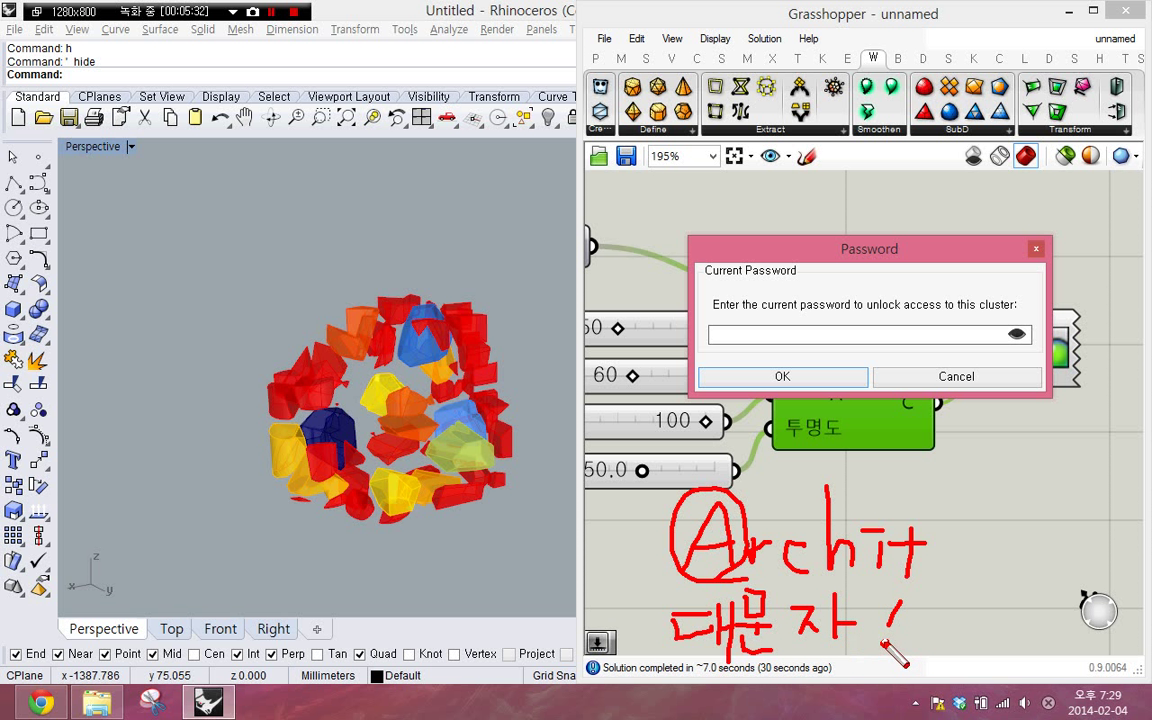
key("Escape")
- Enter the current cluster password to unlock its contents
left_click(819, 341)
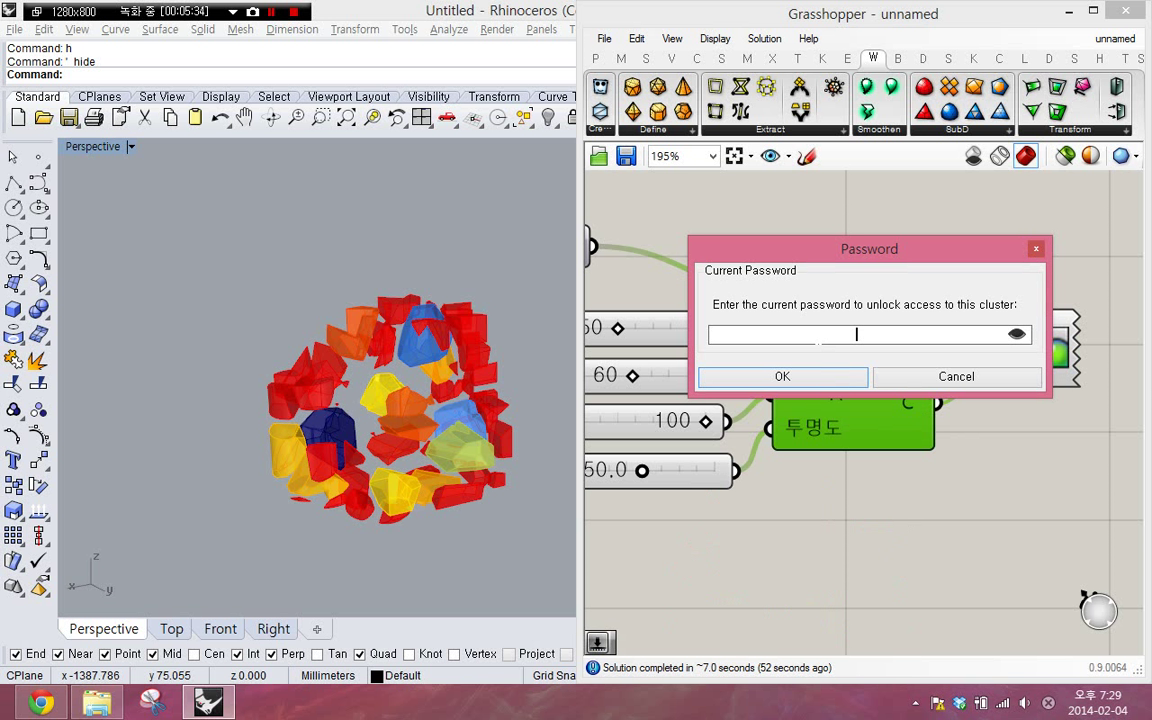
key("Return")
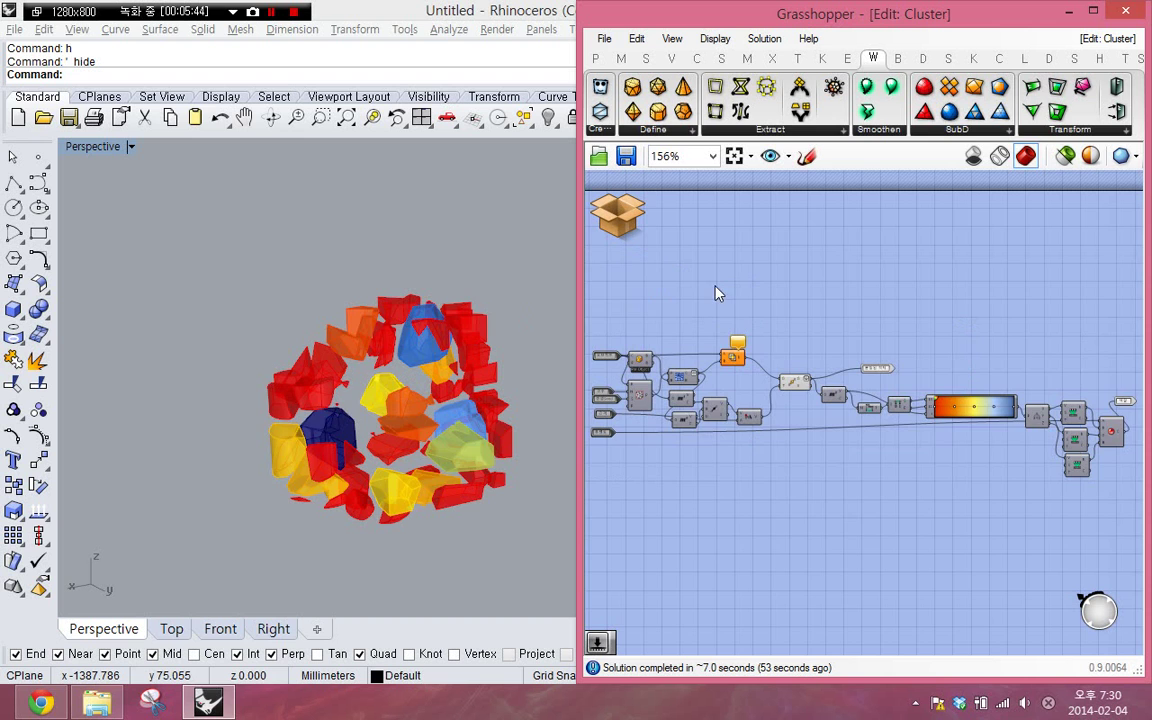
- Examine the component network inside the cluster from its inputs through to the 색깔 output, and return to the parent document
right_click_drag(713, 378, 797, 357)
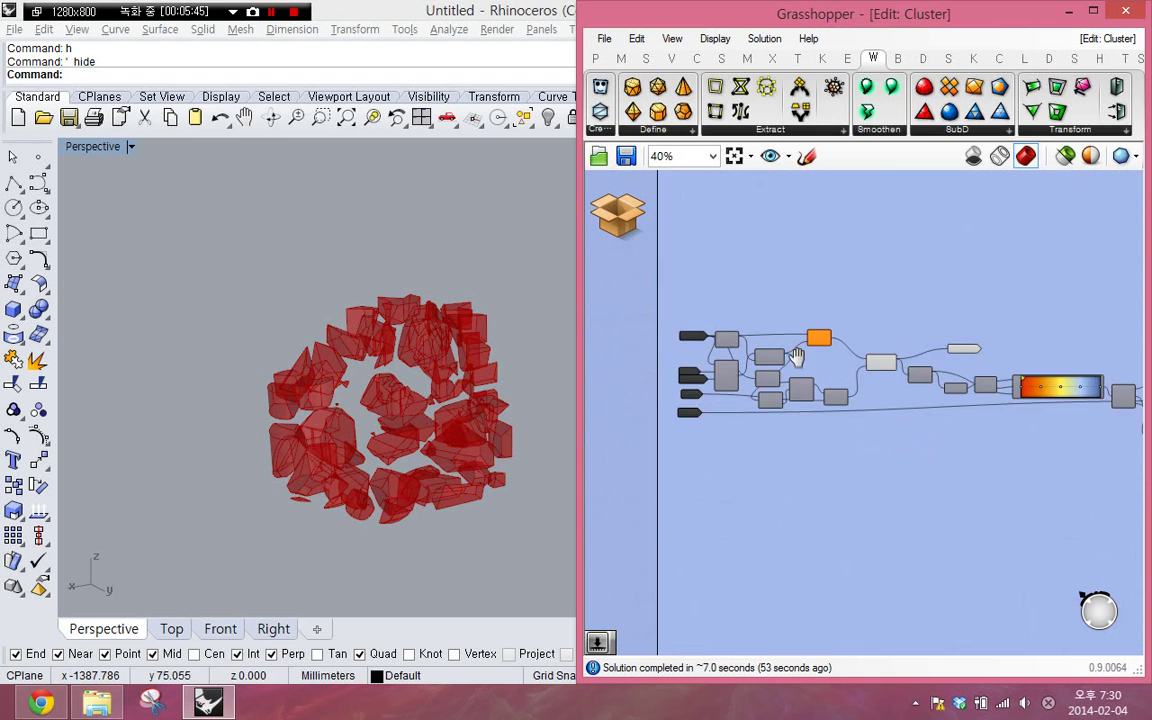
scroll(752, 361, "up", 6)
right_click_drag(688, 389, 597, 344)
right_click_drag(1126, 348, 590, 362)
right_click_drag(1135, 362, 580, 382)
right_click_drag(1139, 380, 718, 242)
left_click(619, 214)
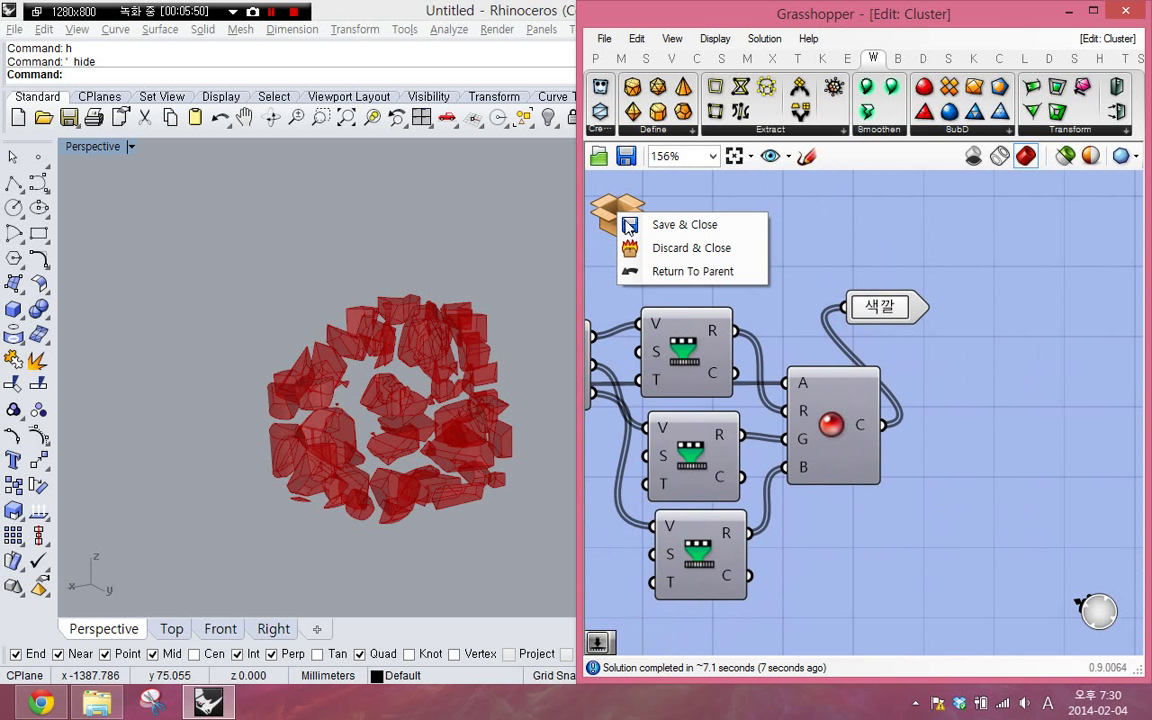
left_click(712, 274)
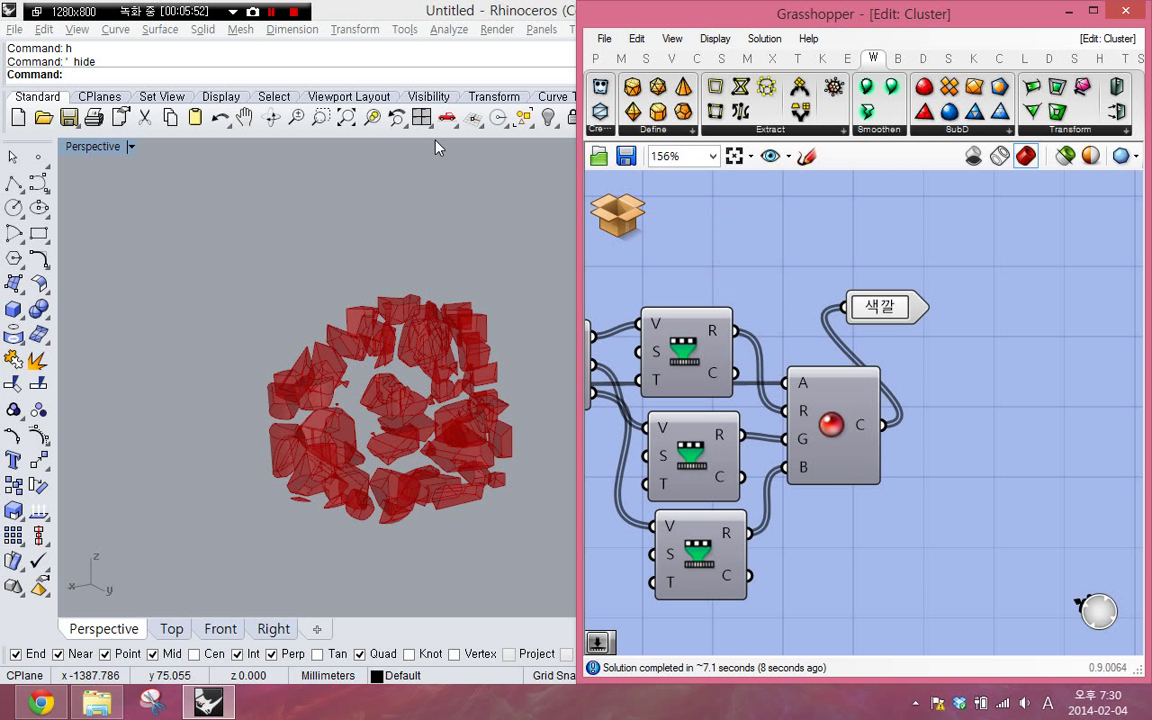